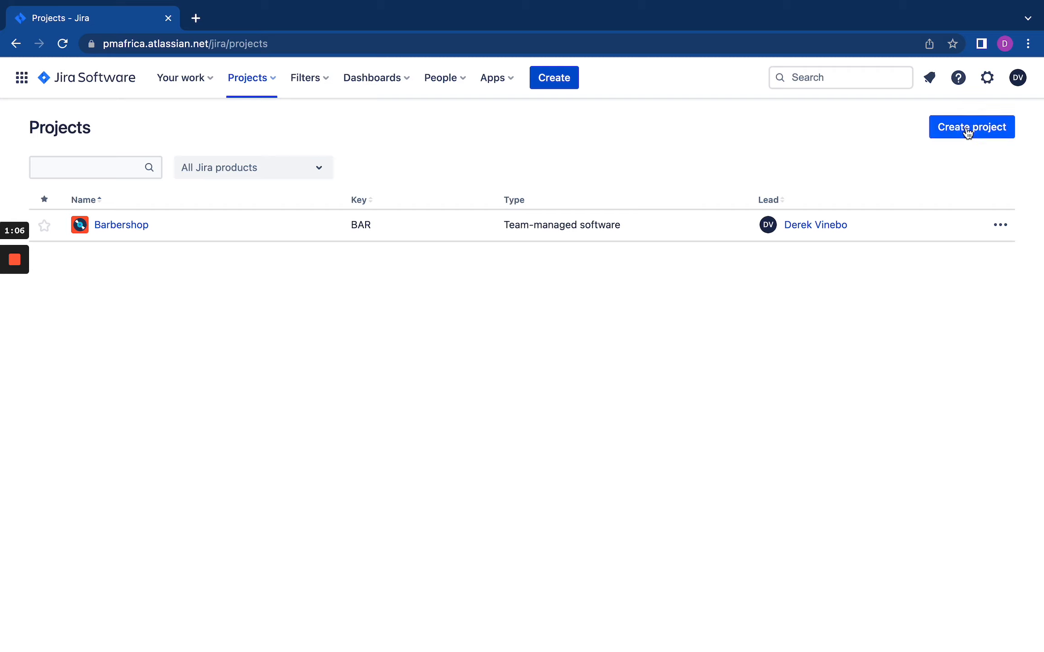
Start a new project using the Kanban template from the software development category.
left_click(967, 131)
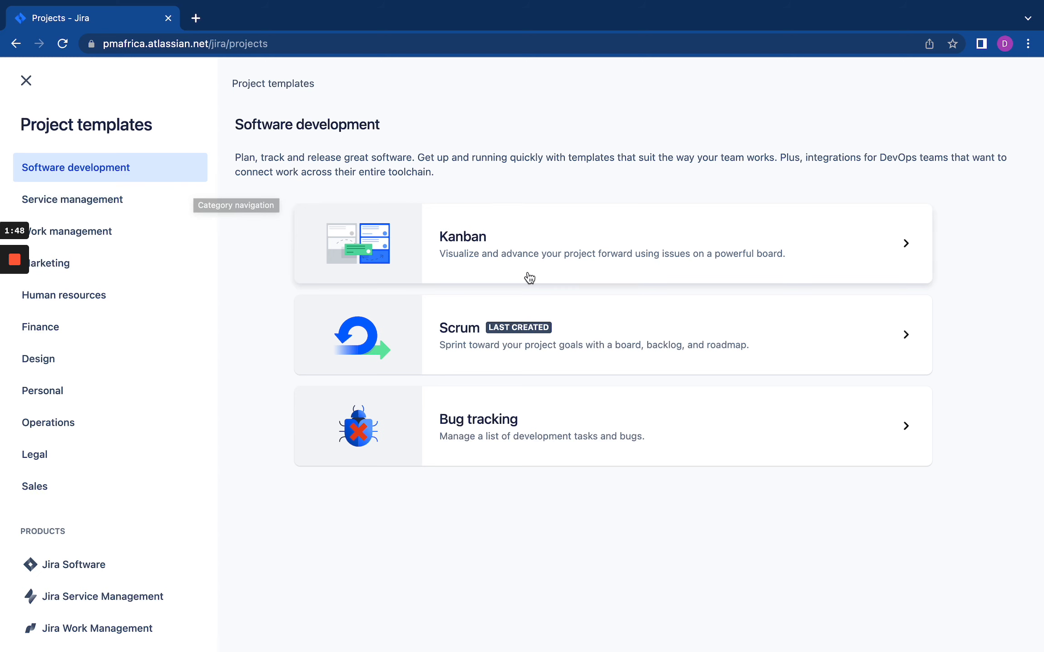
left_click(535, 252)
scroll(752, 541, "down", 3)
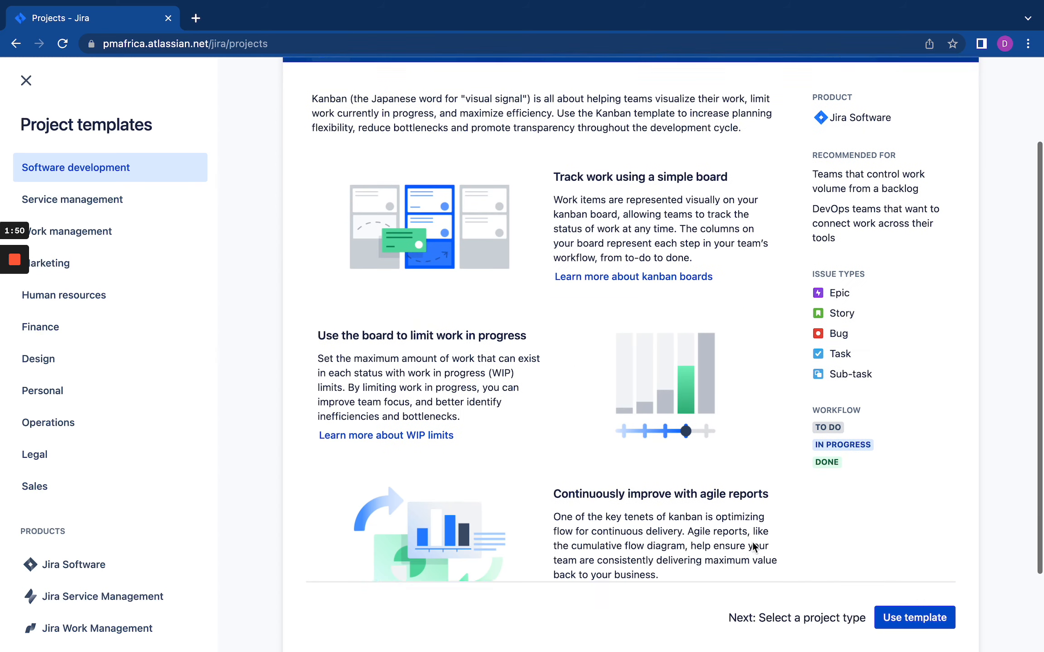
scroll(888, 485, "up", 4)
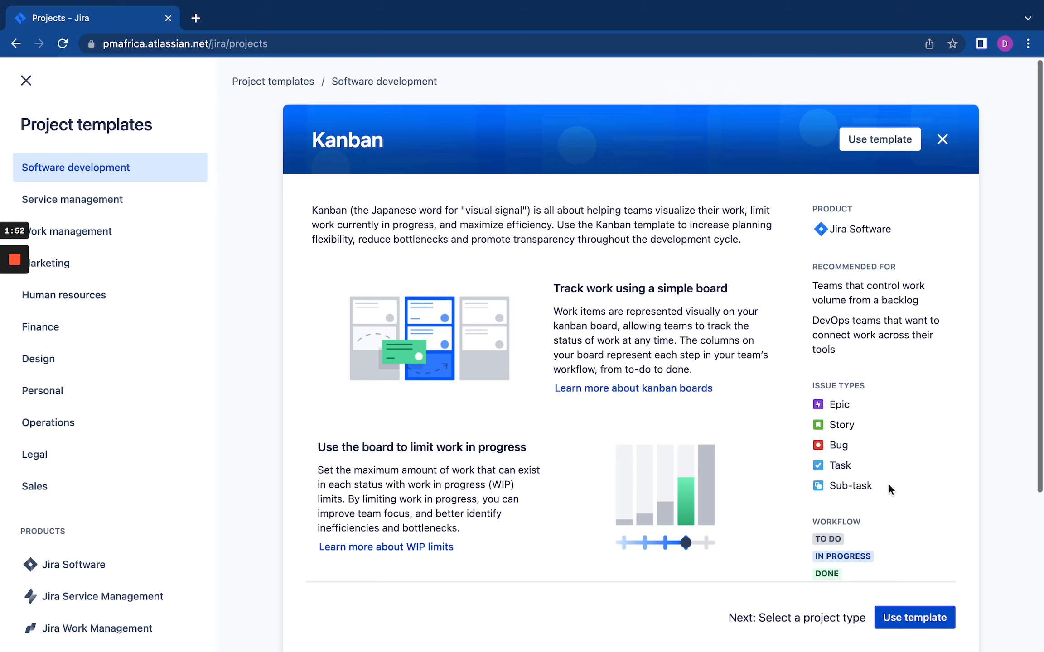
scroll(899, 525, "down", 5)
left_click(913, 607)
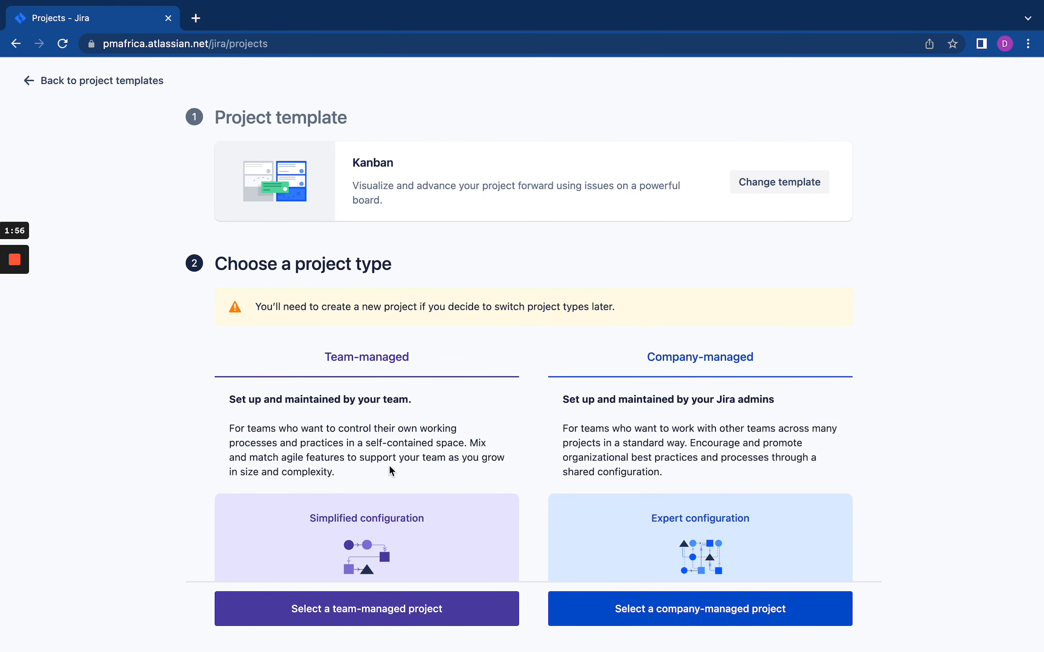
Compare the team-managed and company-managed project types and select team-managed for the Kanban project.
scroll(353, 403, "down", 2)
scroll(354, 404, "down", 2)
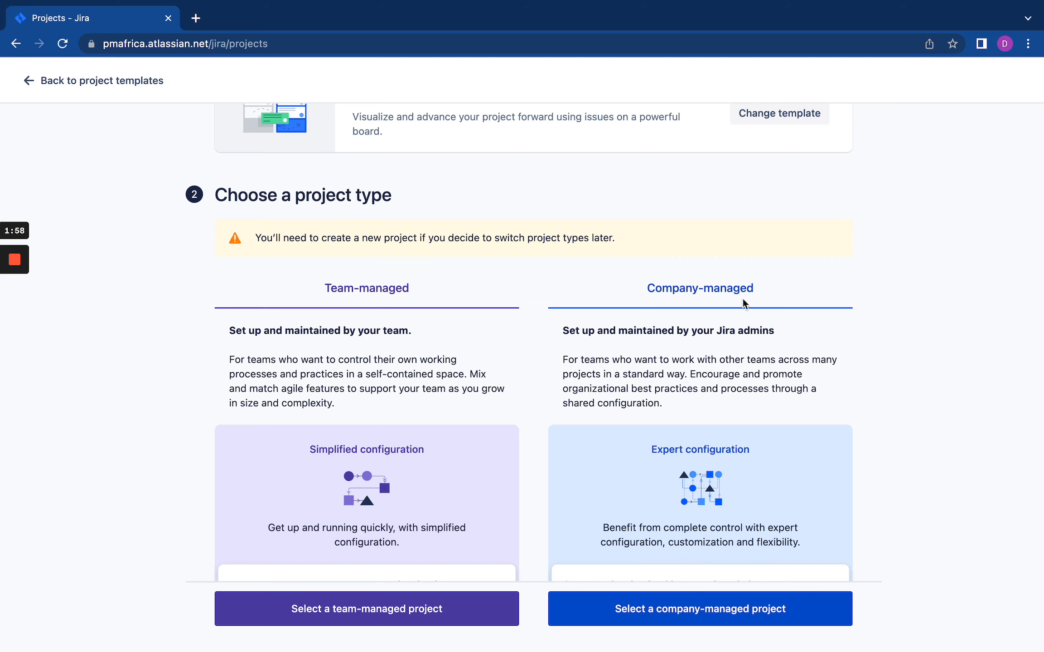
scroll(705, 352, "down", 4)
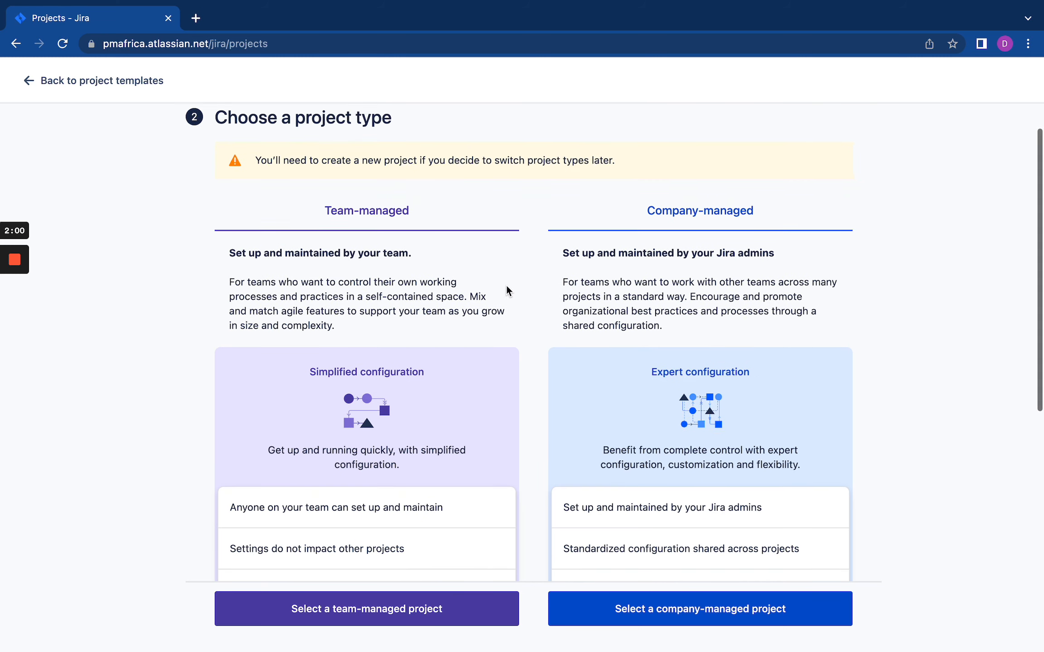
scroll(508, 289, "down", 4)
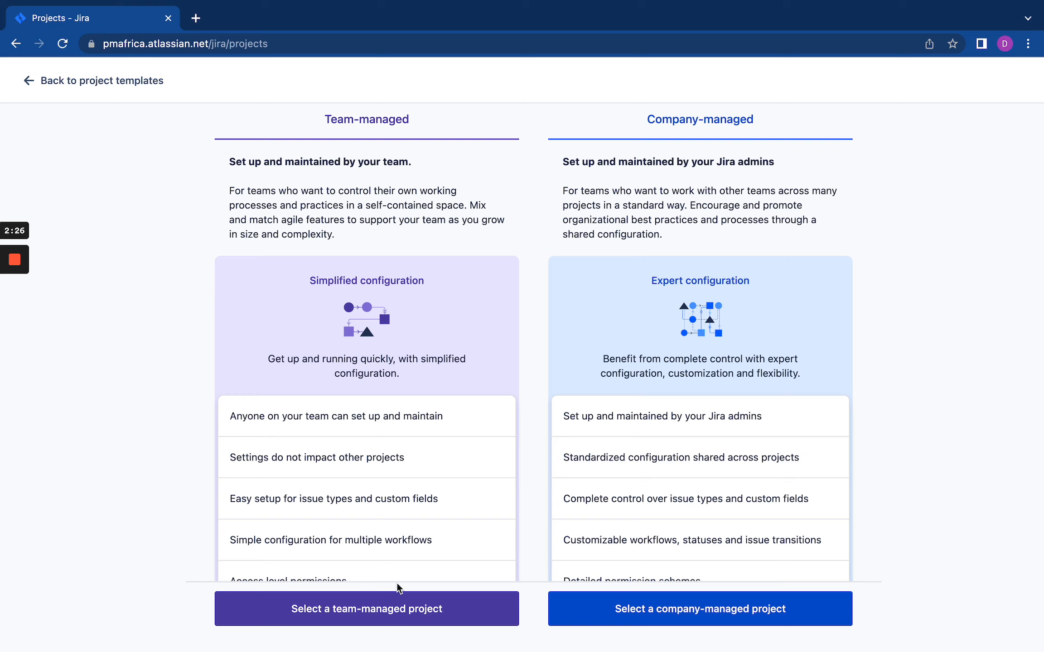
left_click(373, 612)
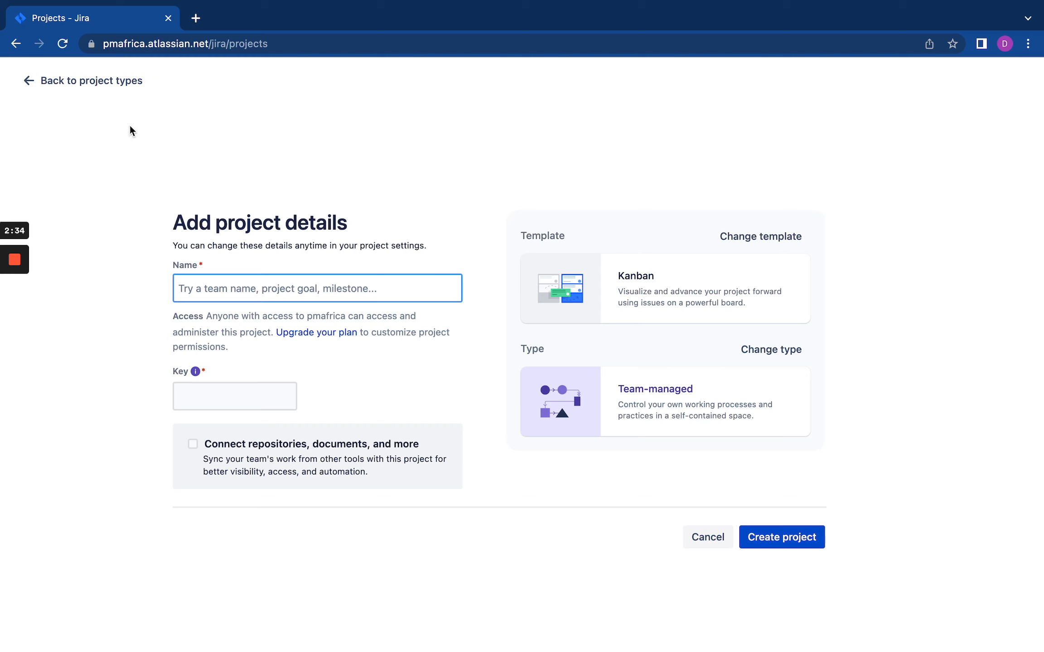
Leave the new project setup without creating the project and return to the projects list.
left_click(88, 94)
left_click(86, 87)
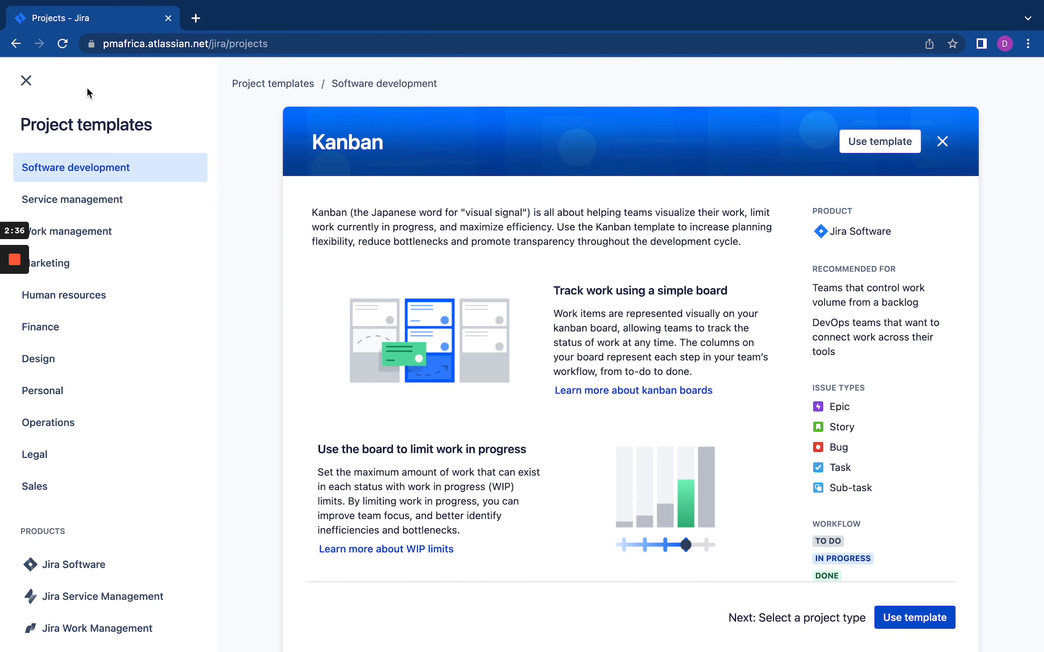
left_click(33, 82)
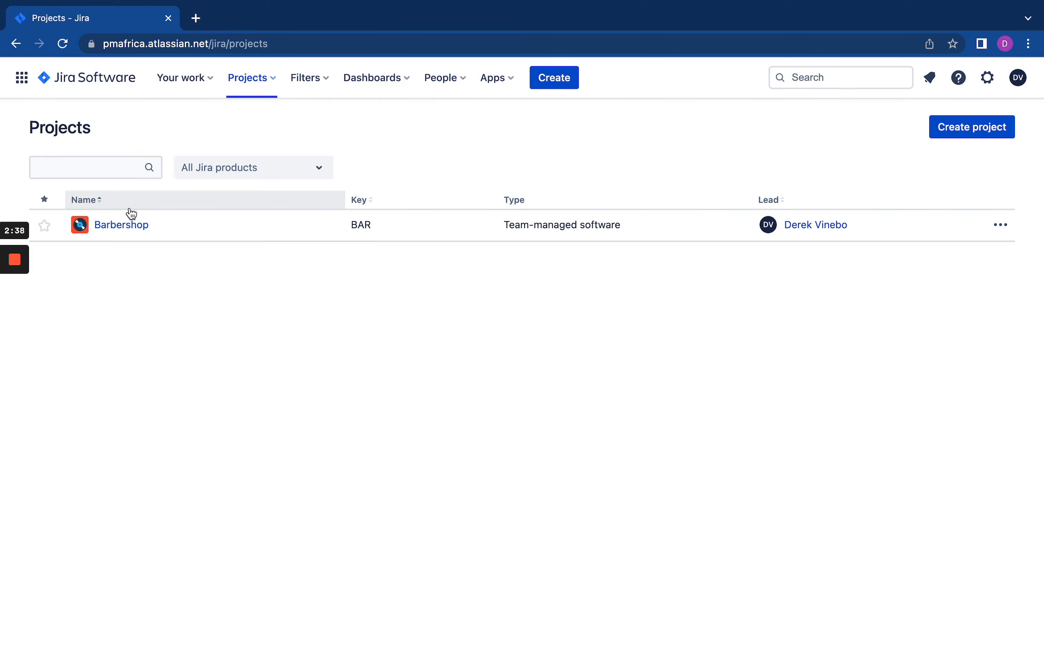
Open the Barbershop project's settings and examine its details and the additional project actions.
left_click(126, 226)
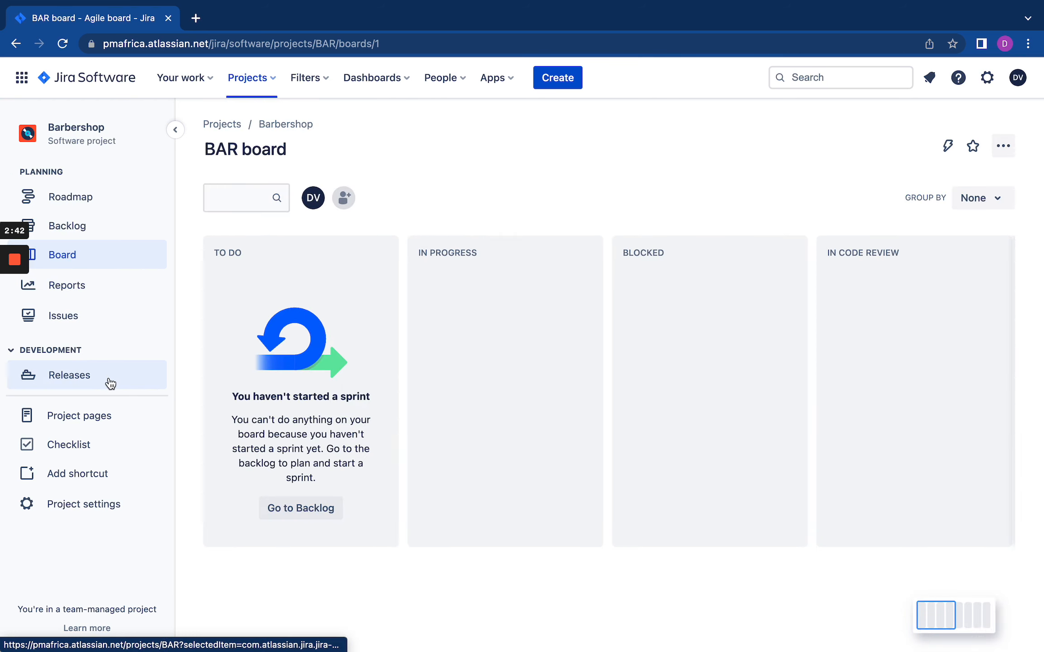
left_click(100, 512)
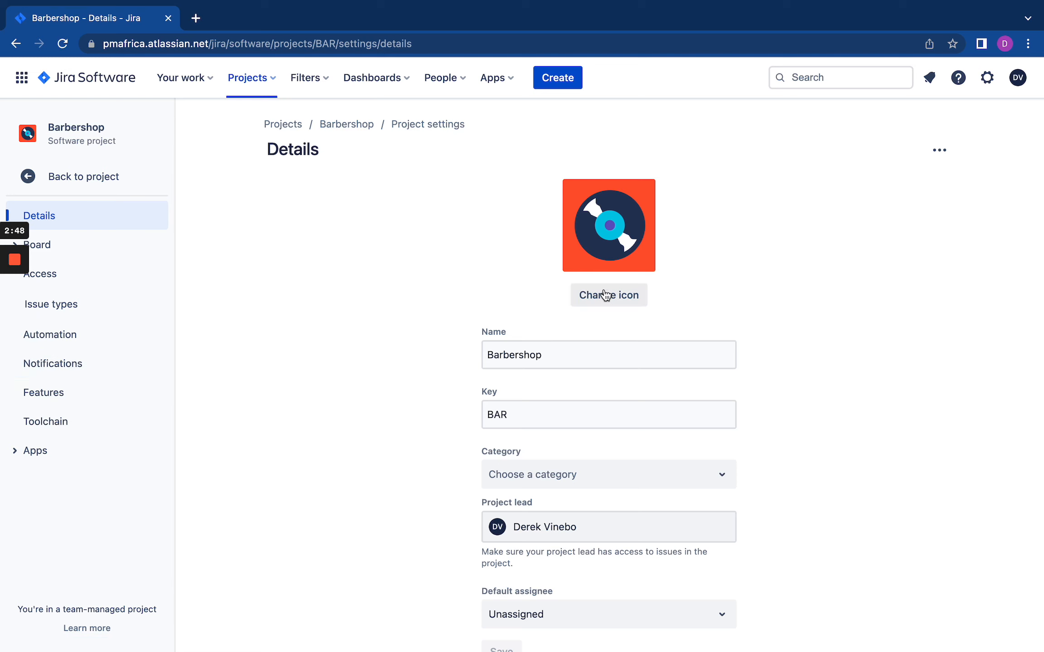
scroll(603, 338, "down", 1)
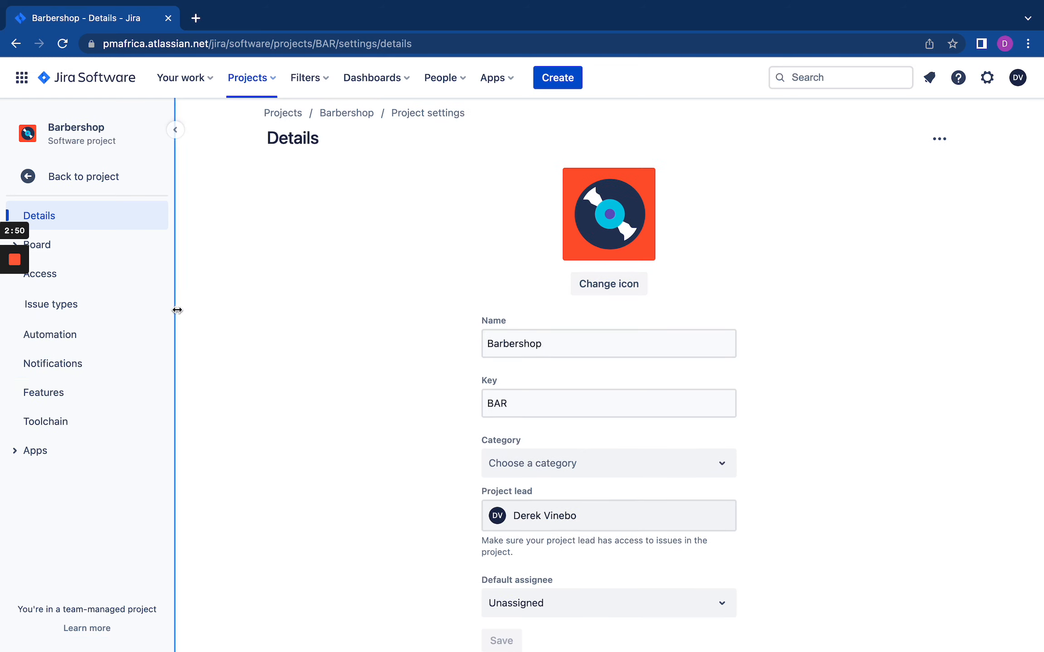
scroll(558, 229, "up", 1)
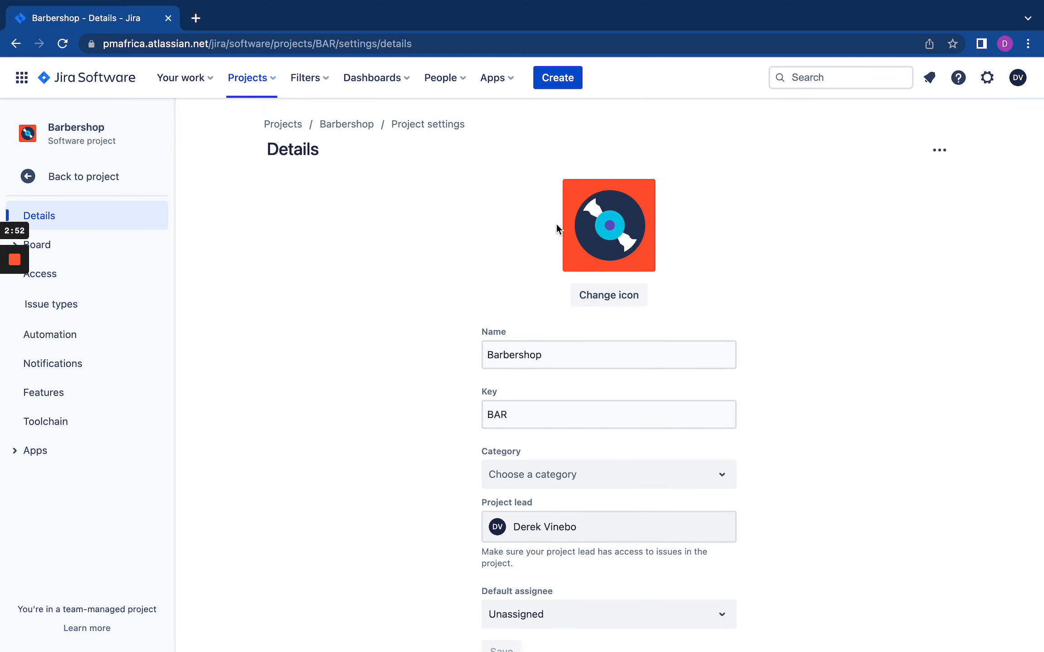
left_click(944, 153)
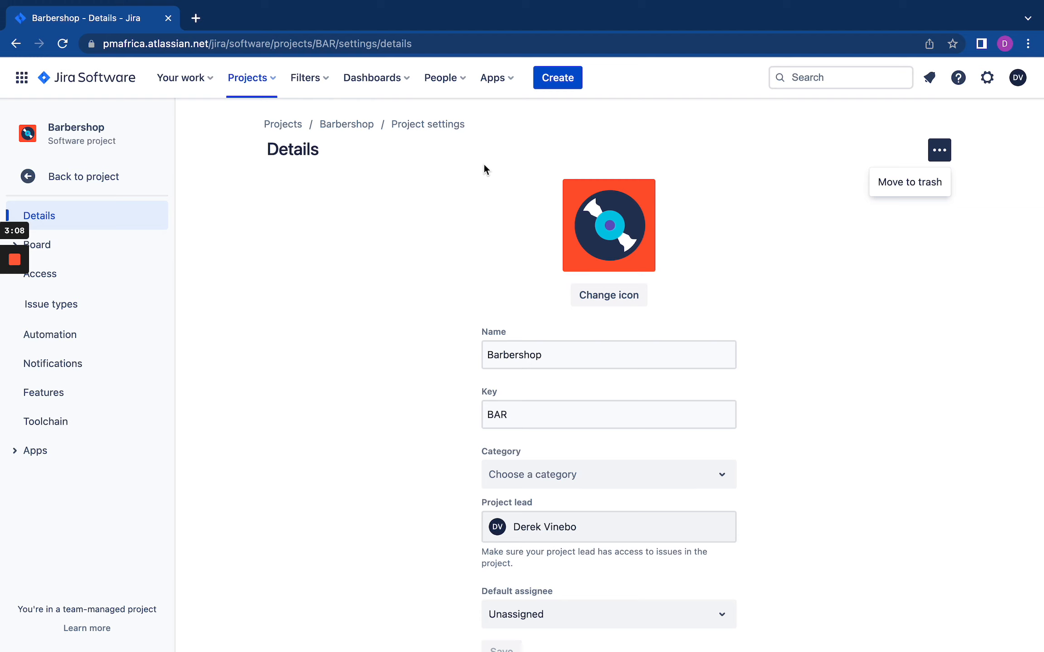
Examine the Barbershop project's access settings and its Bug and Story issue type fields, ending back in the project settings.
left_click(69, 277)
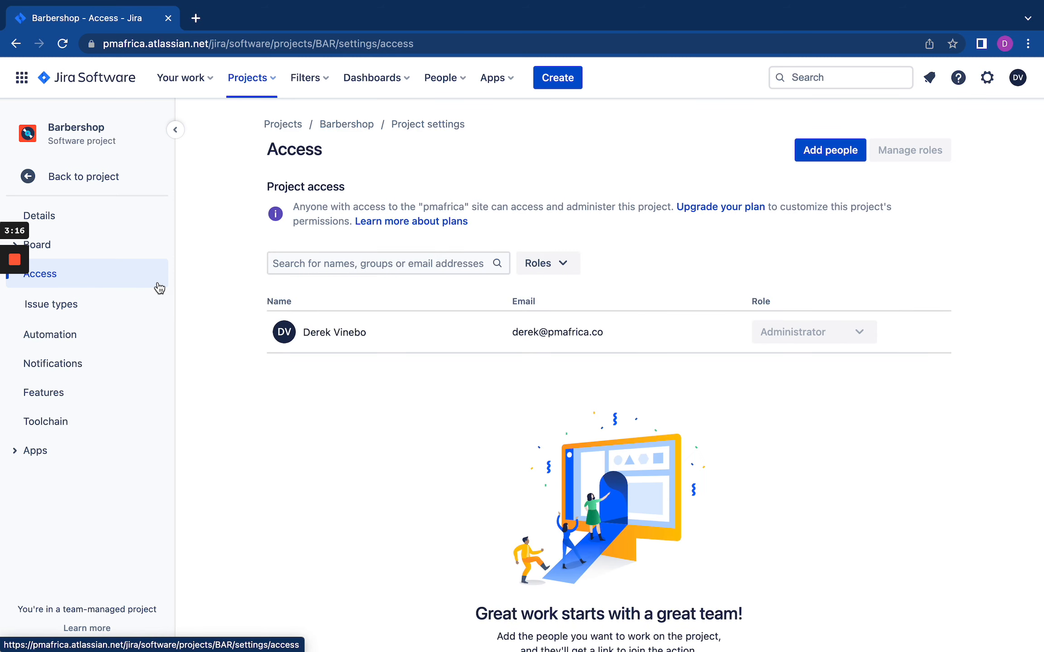
left_click(74, 306)
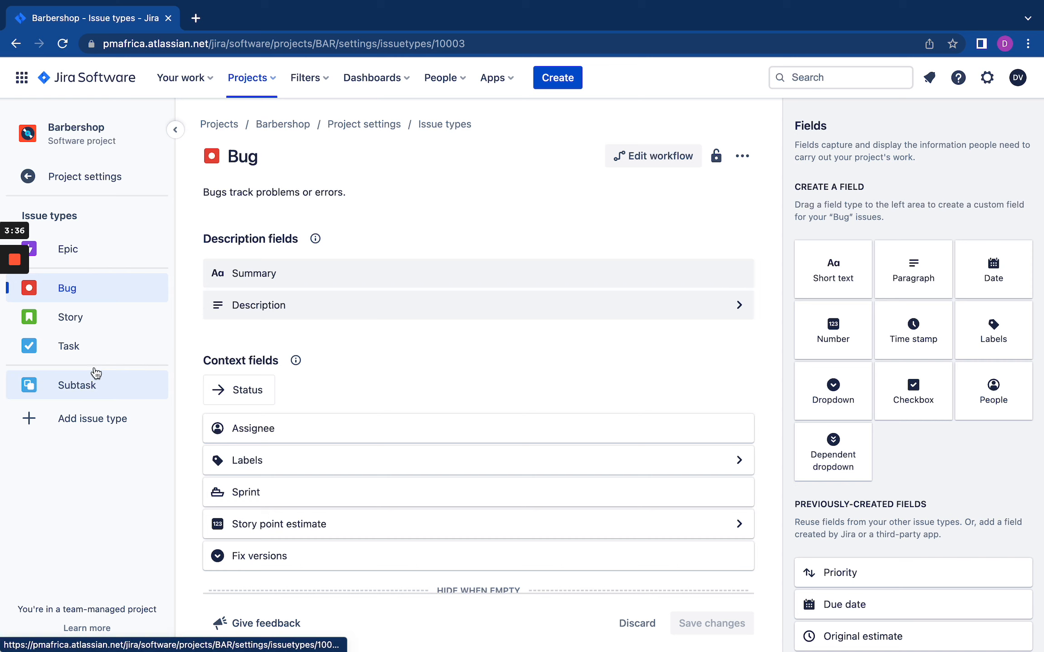
left_click(94, 325)
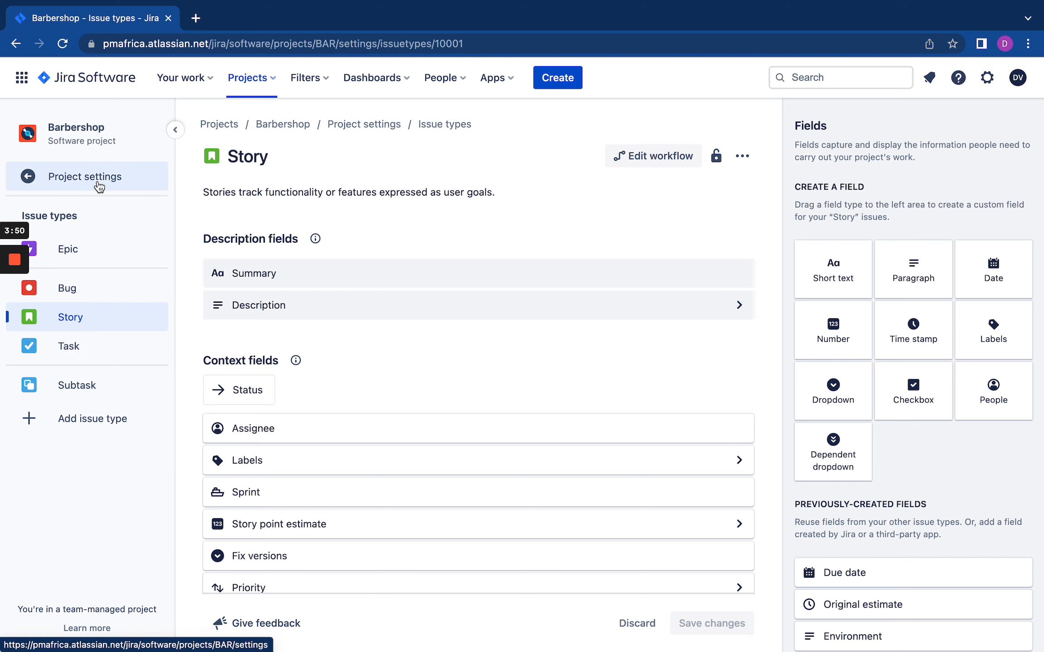
left_click(84, 176)
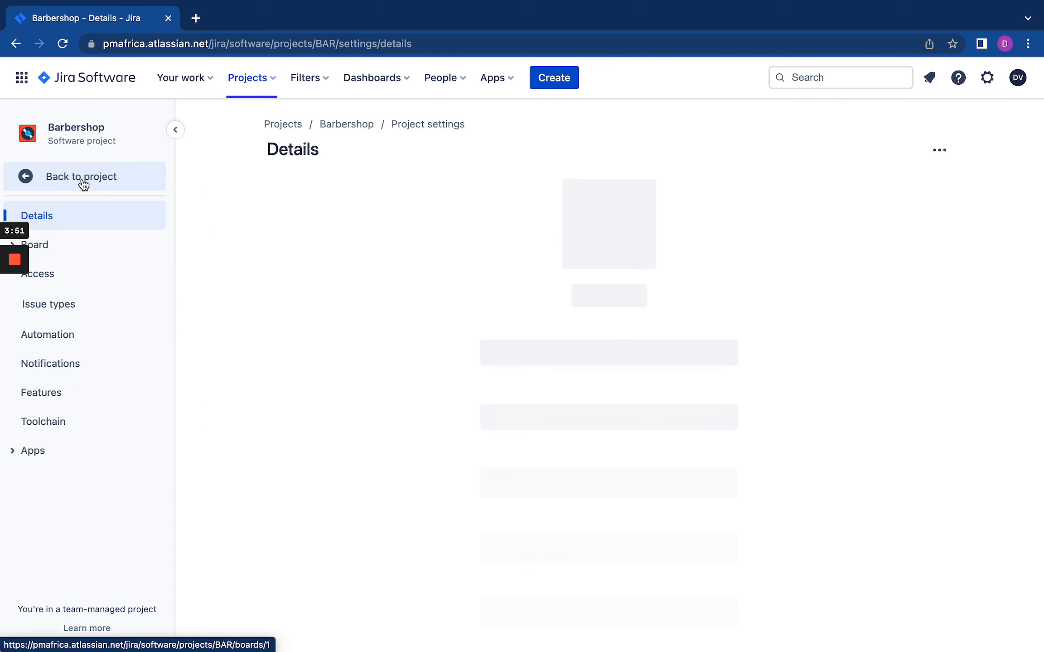
Examine the project's feature settings for planning, development and operations.
left_click(64, 397)
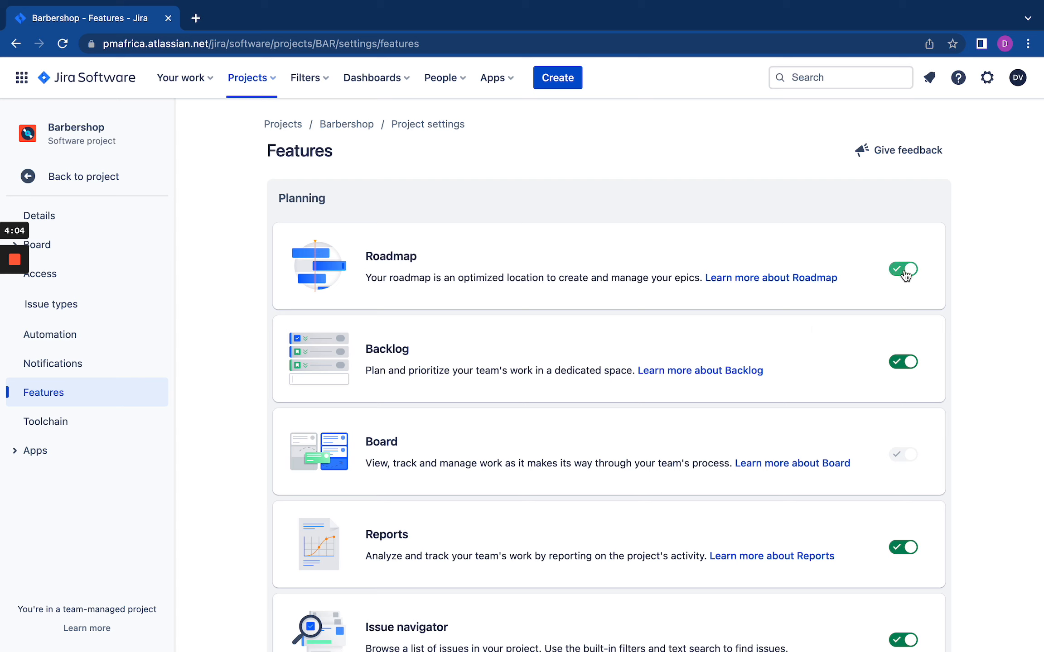
scroll(892, 383, "down", 2)
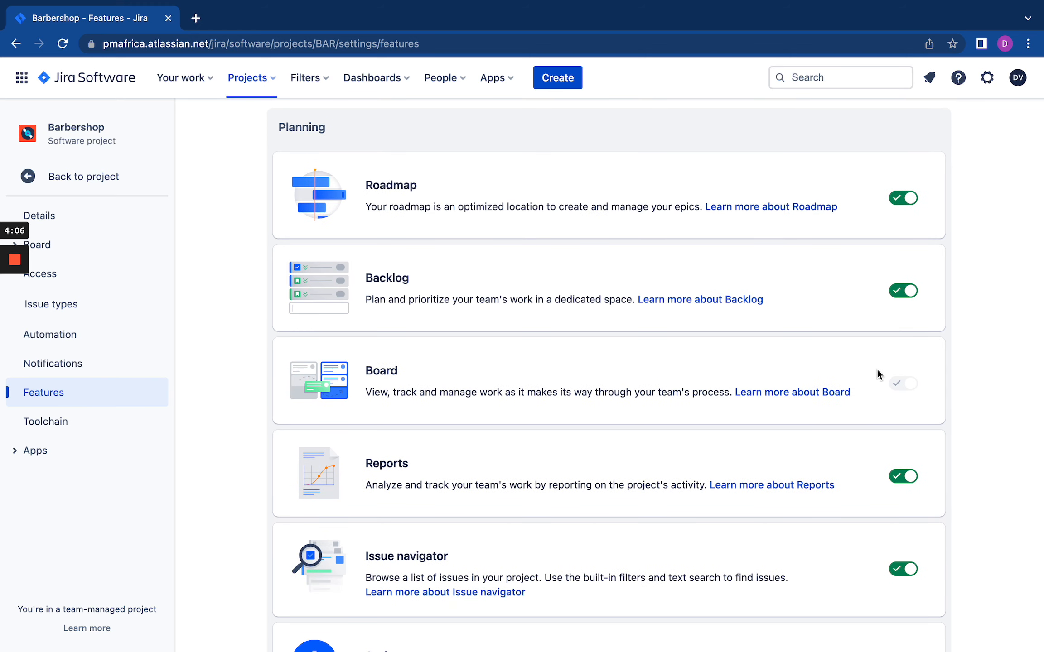
scroll(877, 373, "down", 3)
scroll(890, 388, "down", 1)
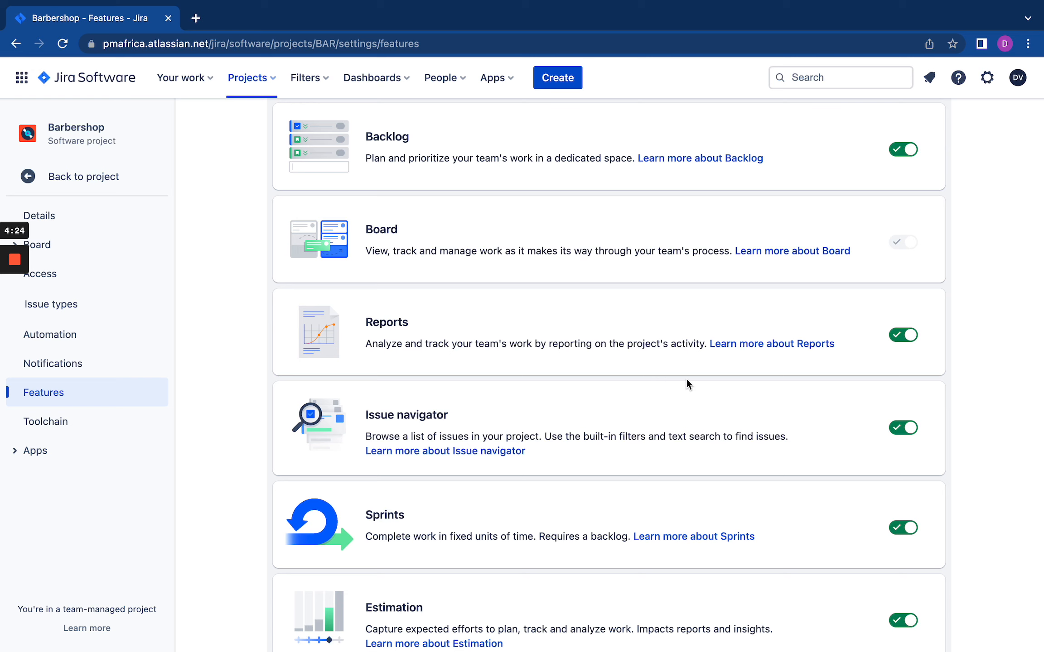
scroll(740, 428, "down", 3)
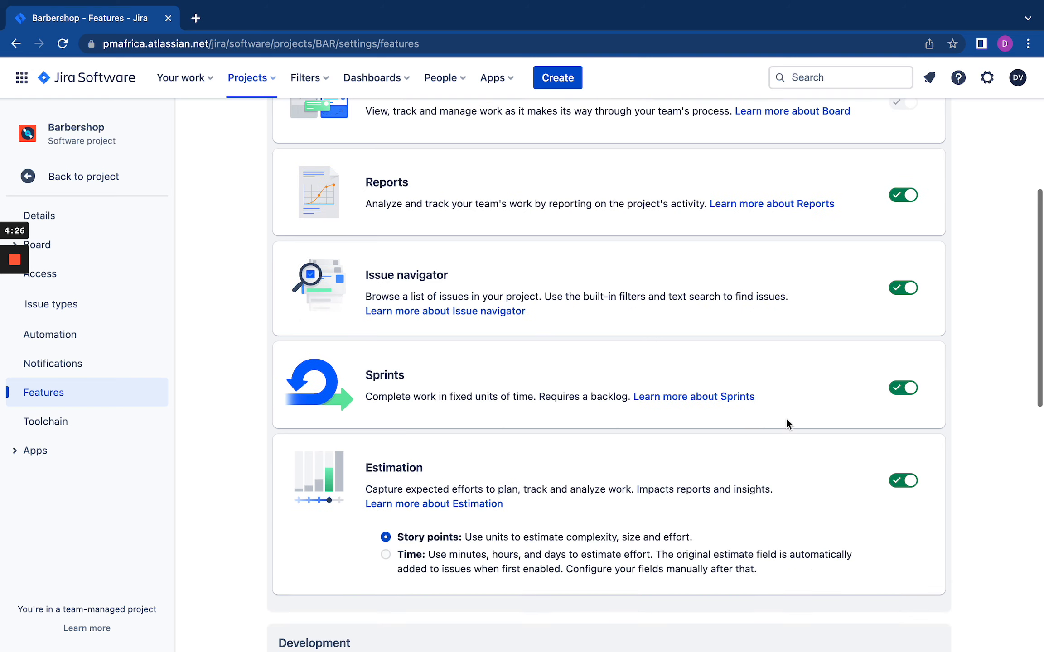
scroll(869, 439, "down", 3)
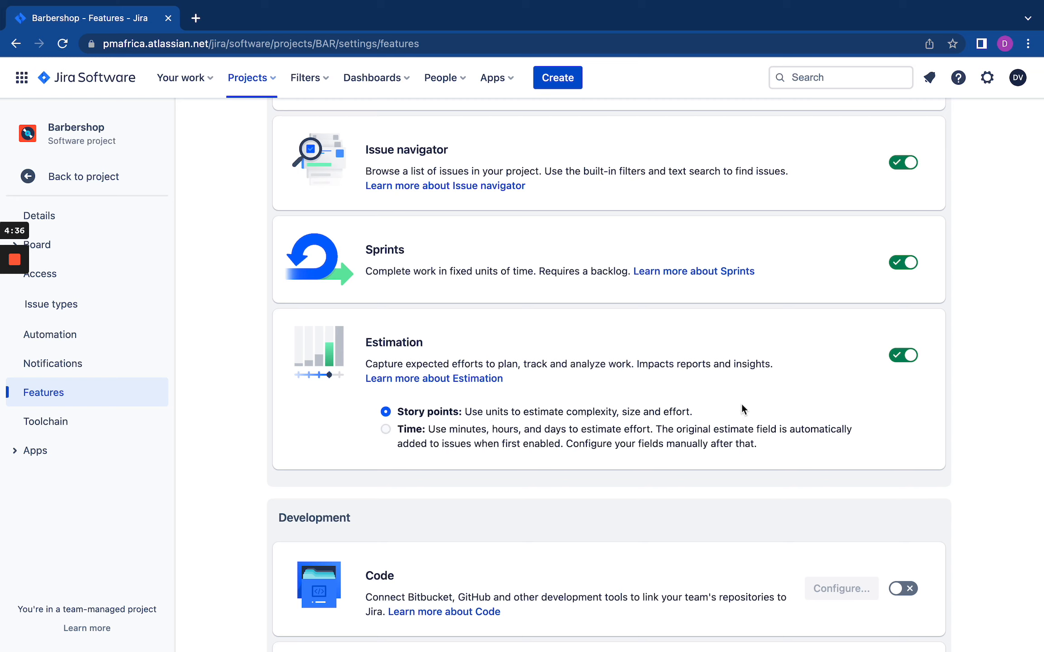
scroll(811, 471, "down", 6)
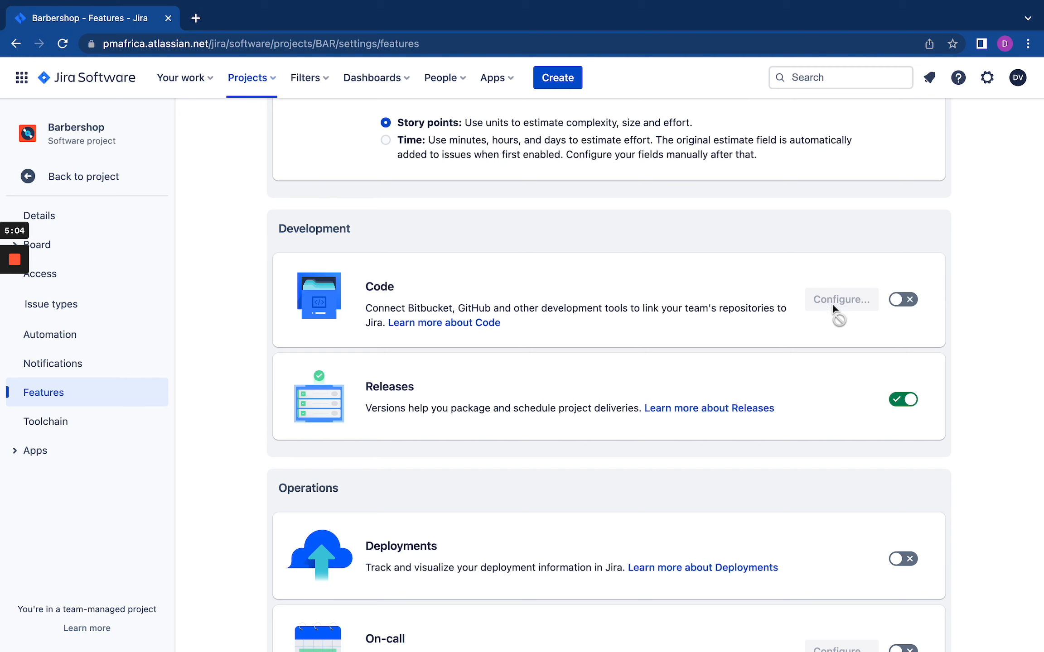
scroll(708, 380, "down", 2)
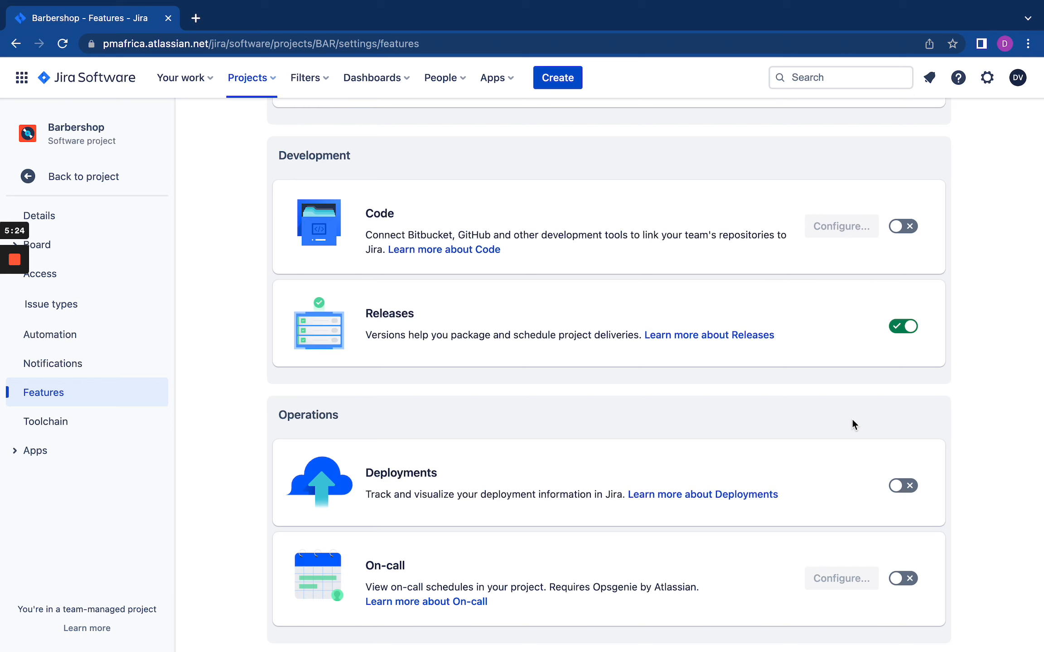
Return to the Barbershop project and view its roadmap, backlog and board.
left_click(86, 176)
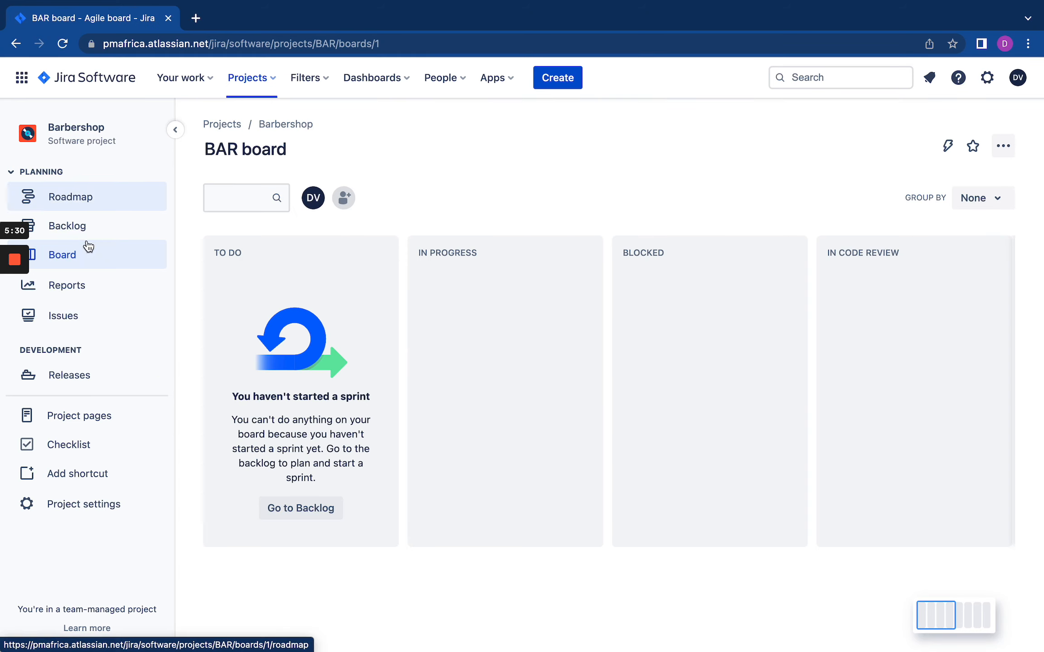
left_click(81, 202)
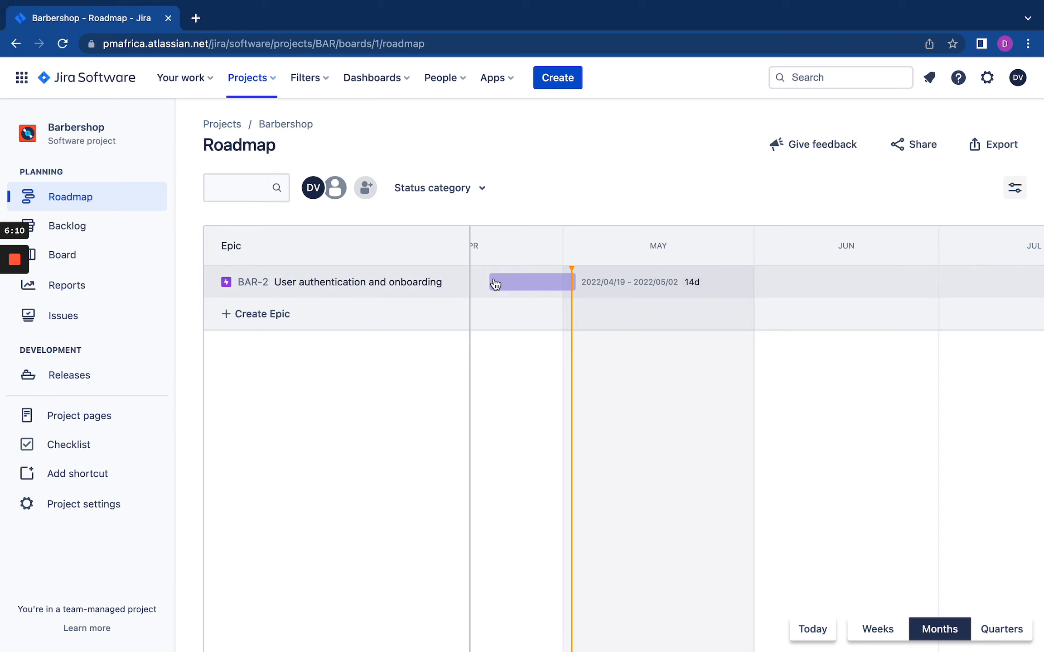
left_click(73, 232)
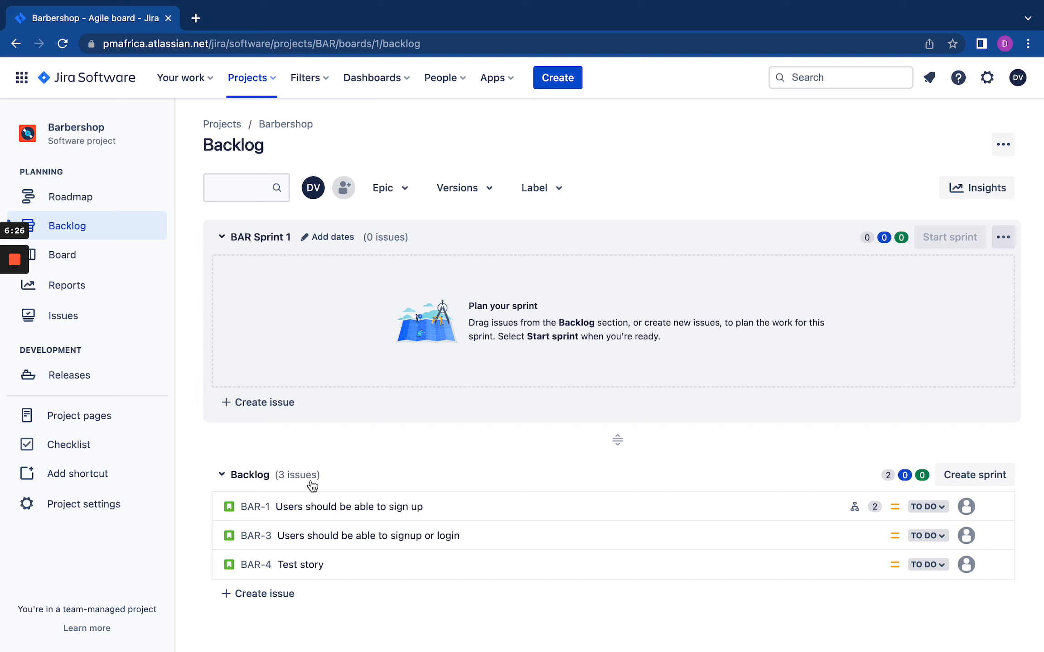
left_click(84, 261)
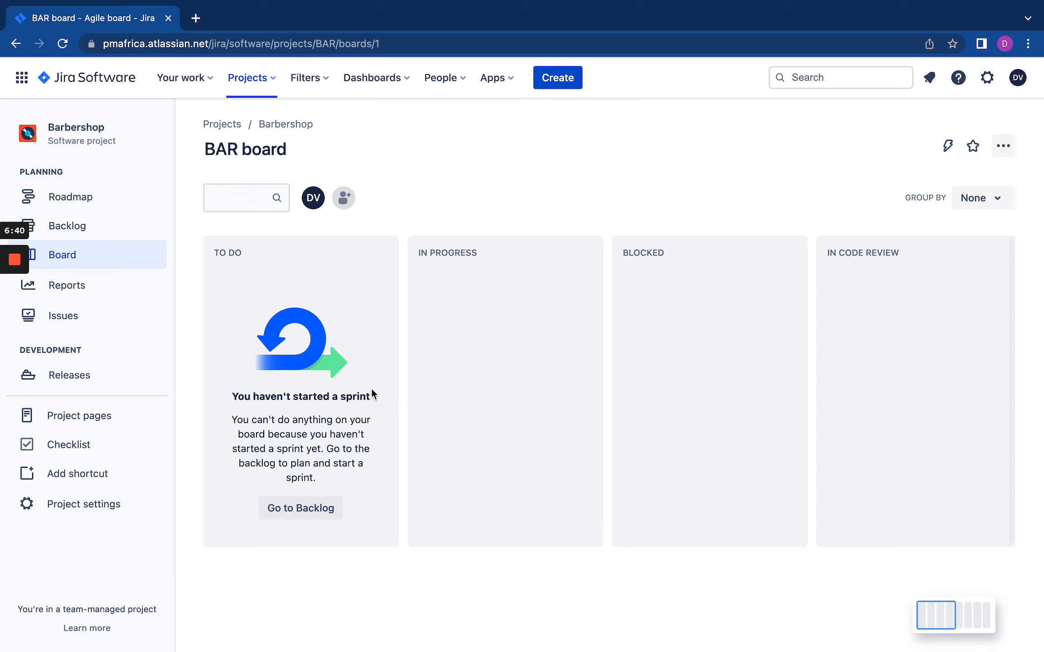
View the project's reports overview and its list of issues.
left_click(75, 292)
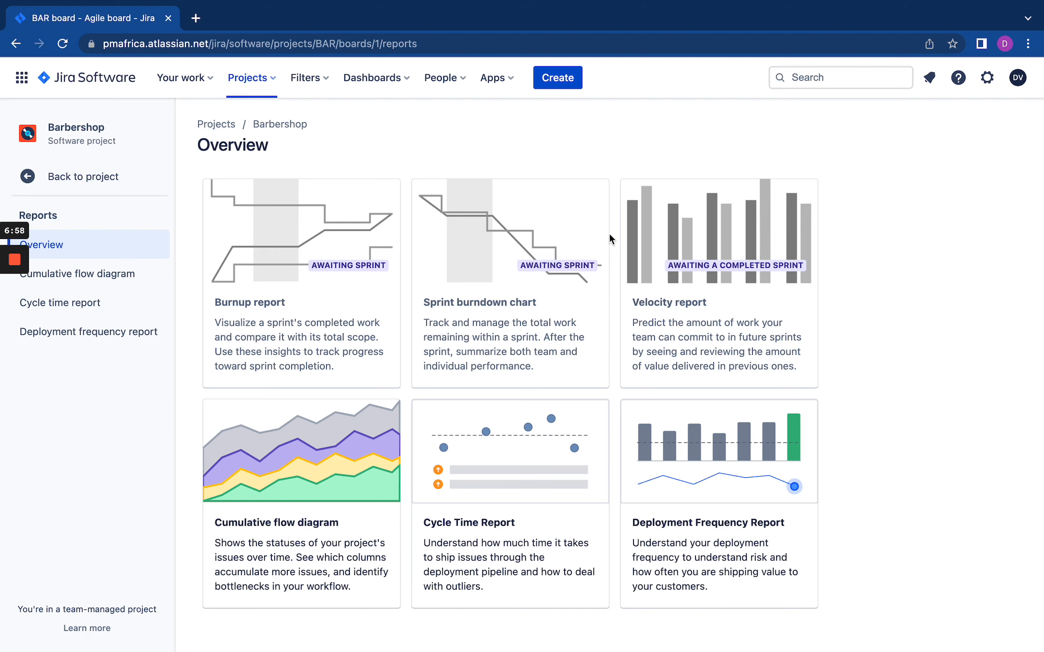
left_click(87, 178)
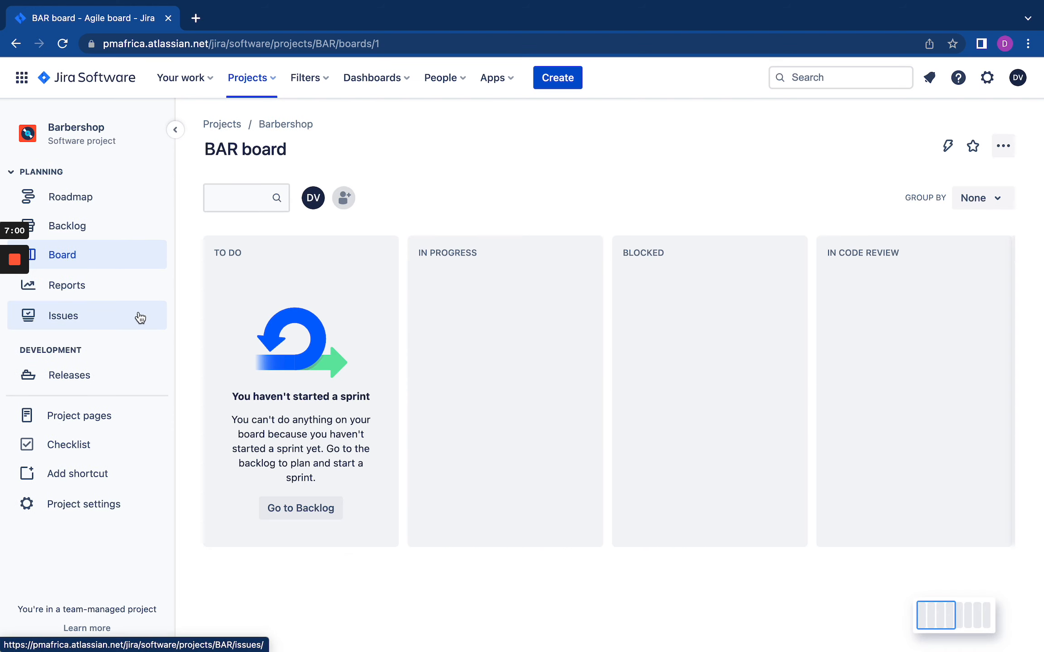
left_click(88, 321)
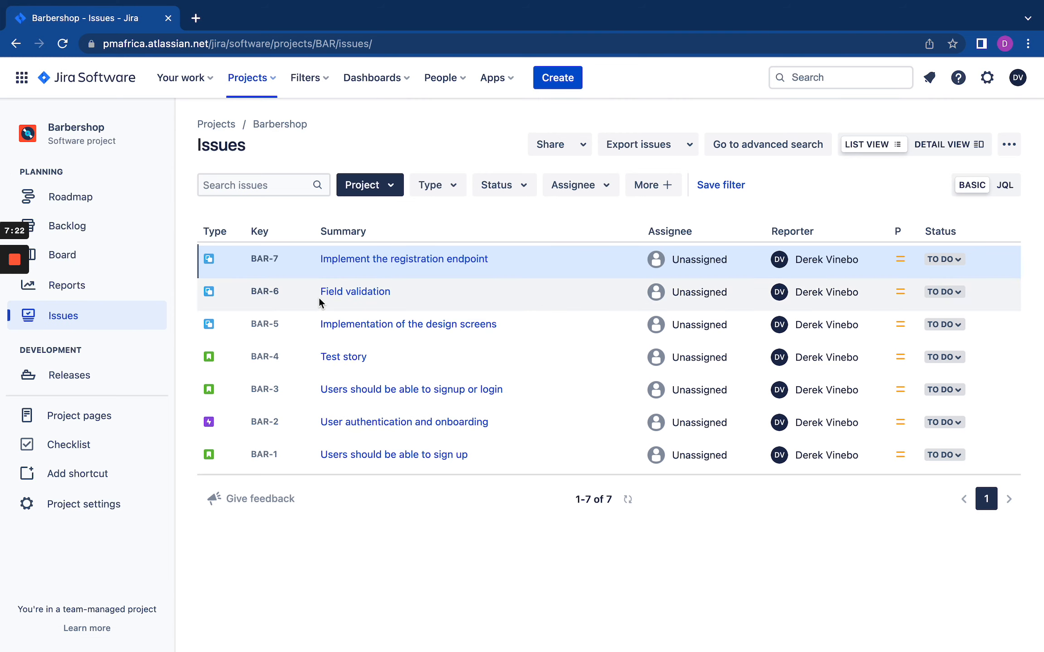
Create a new version named v1.1 in the project's releases.
left_click(93, 386)
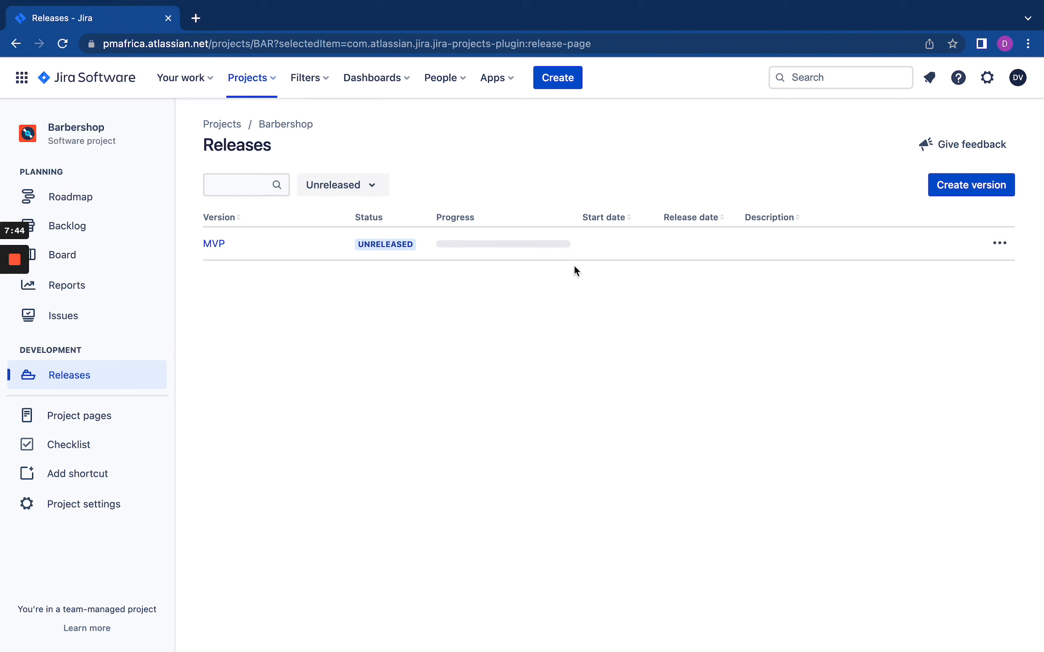
left_click(957, 187)
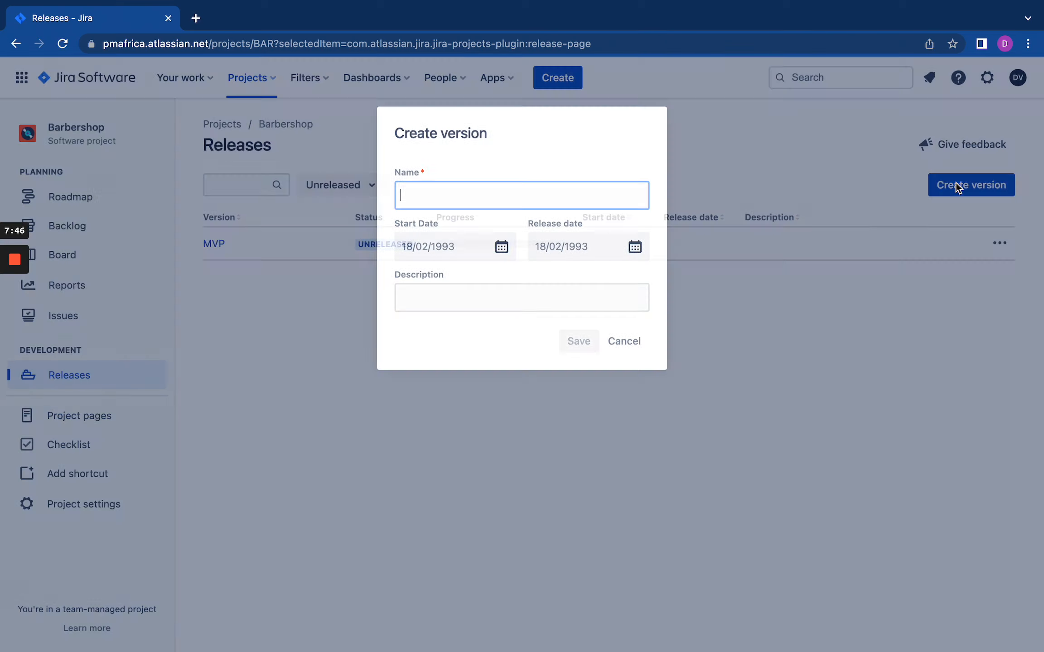
type("v1.")
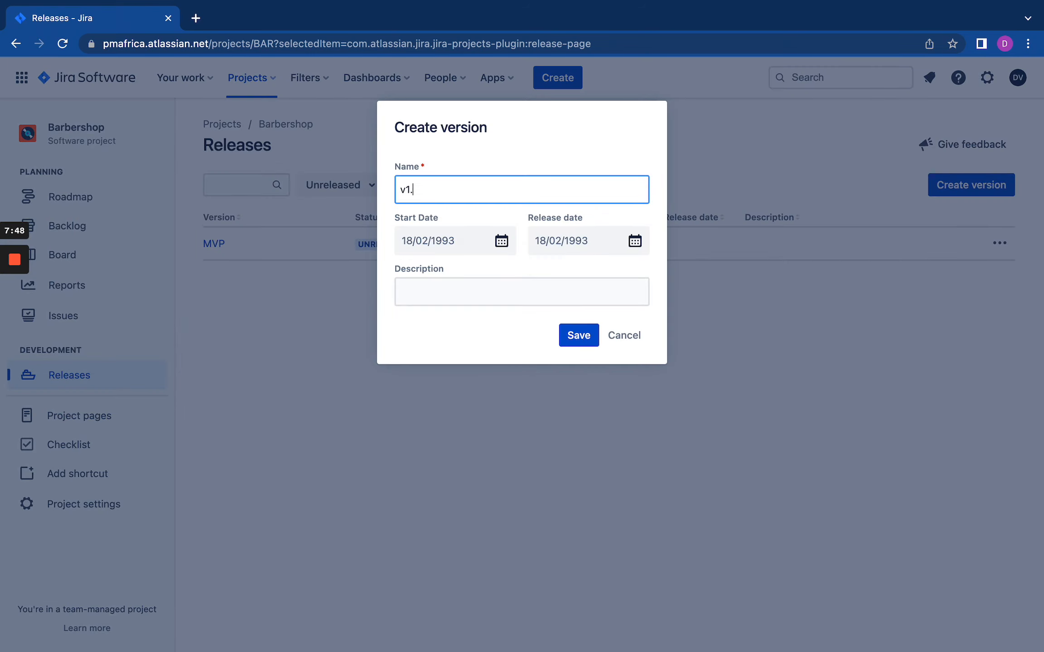
type("1")
left_click(578, 334)
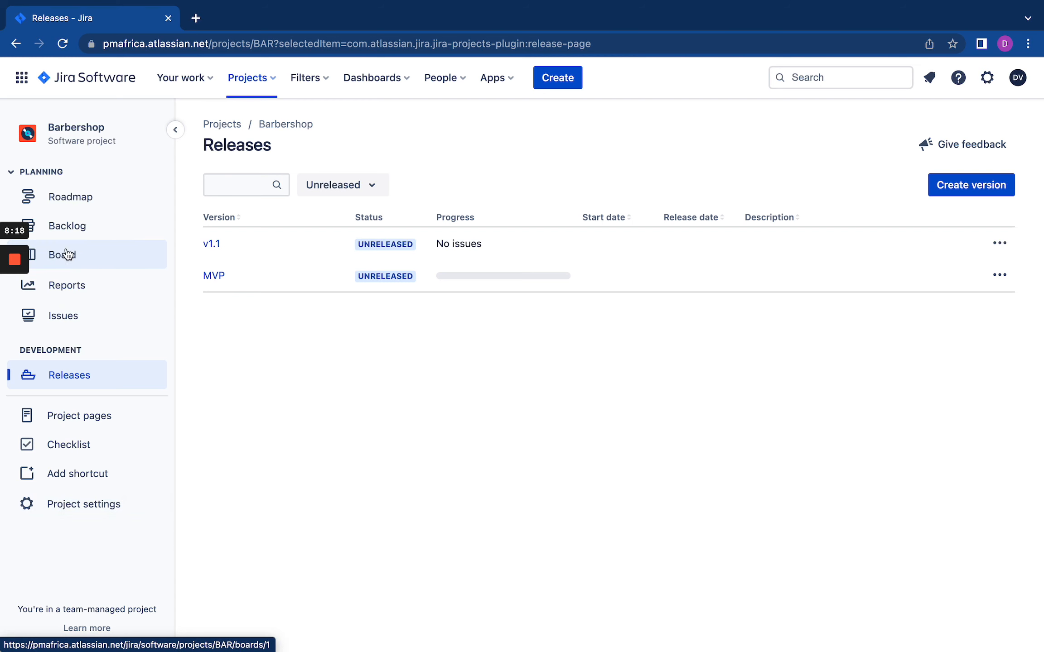
Examine the description, acceptance criteria and child issues of the backlog story BAR-1, closing its details when done.
left_click(66, 227)
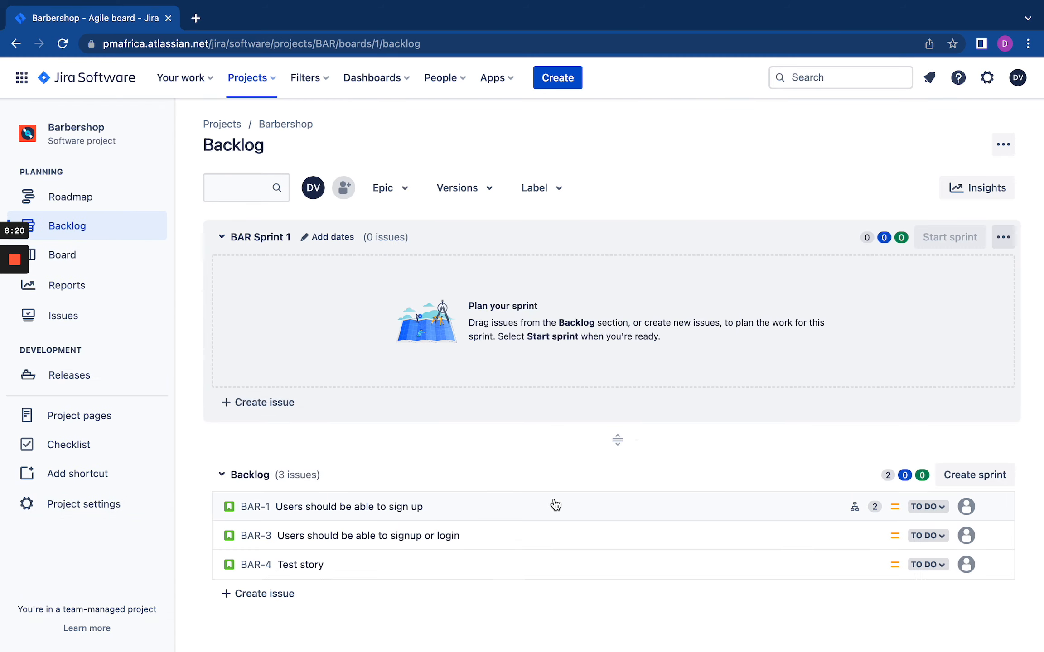
left_click(520, 507)
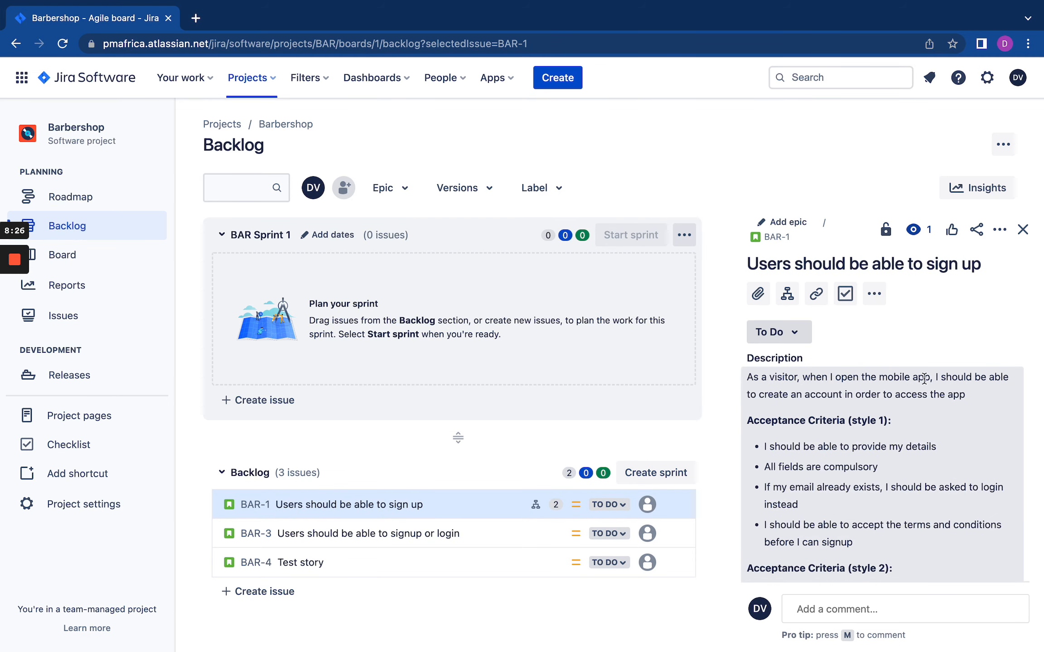
scroll(917, 428, "down", 3)
scroll(916, 427, "down", 3)
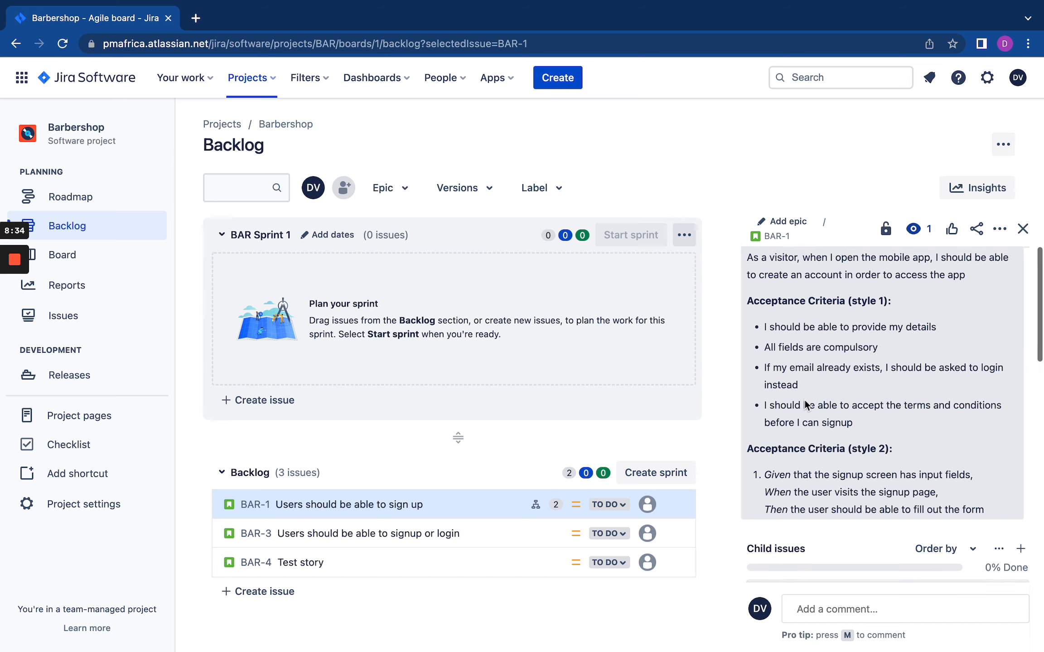
scroll(805, 401, "down", 3)
scroll(805, 400, "down", 4)
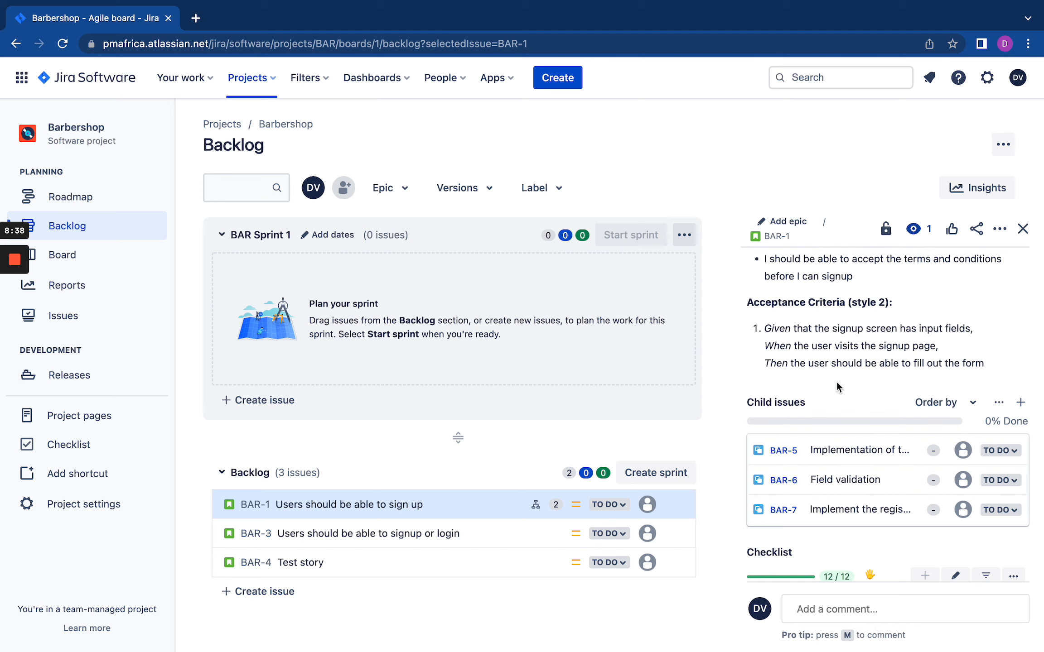
scroll(836, 381, "up", 5)
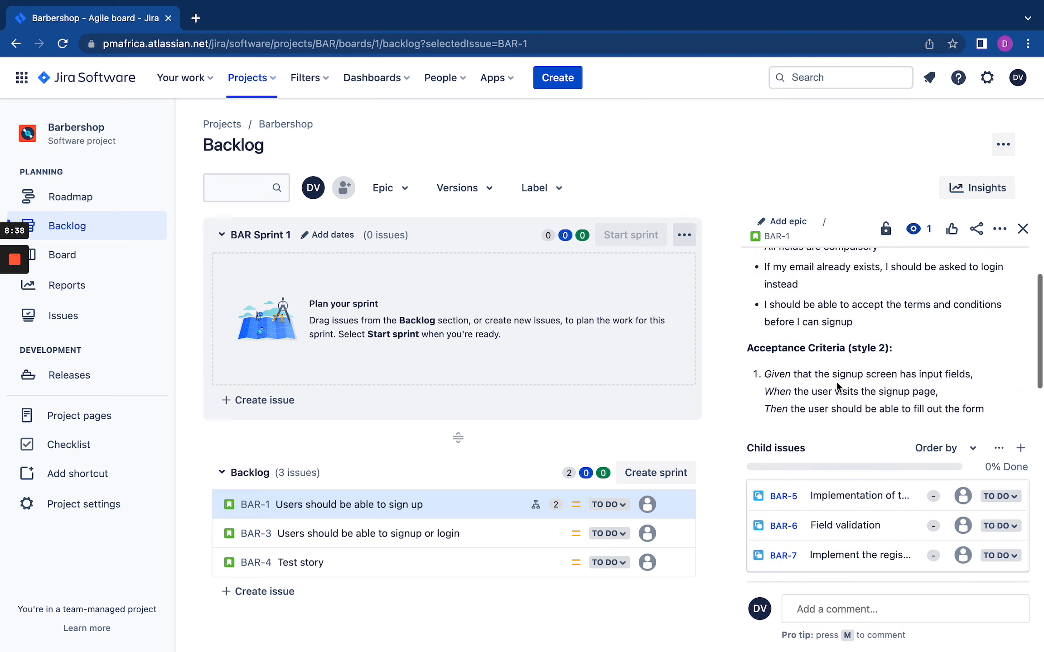
left_click(1022, 229)
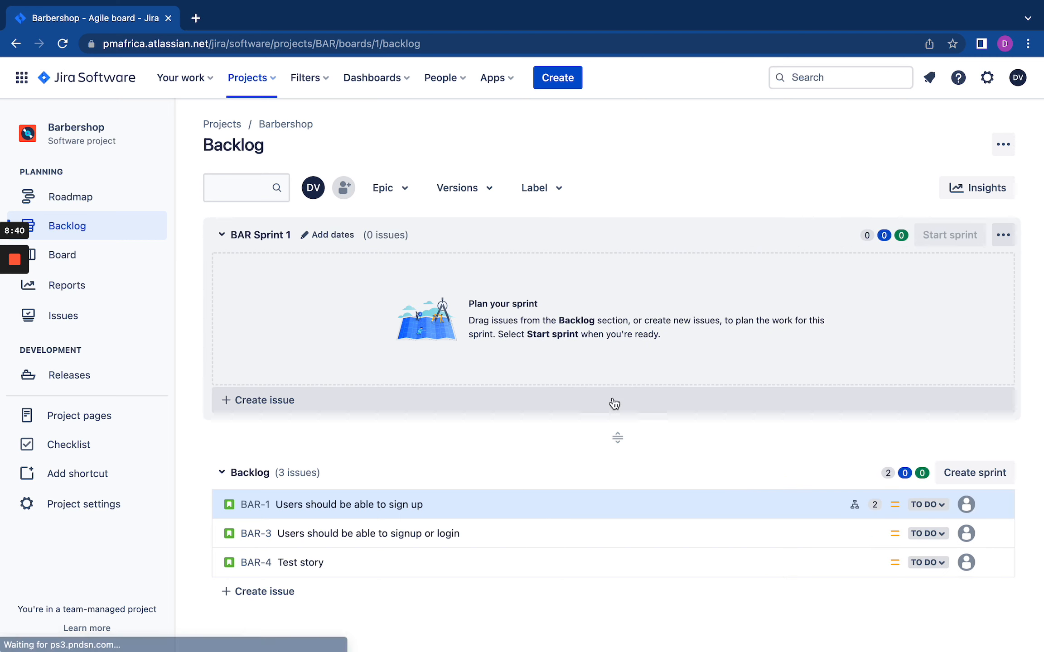
Examine the Story issue type's default description template in the project settings.
left_click(102, 508)
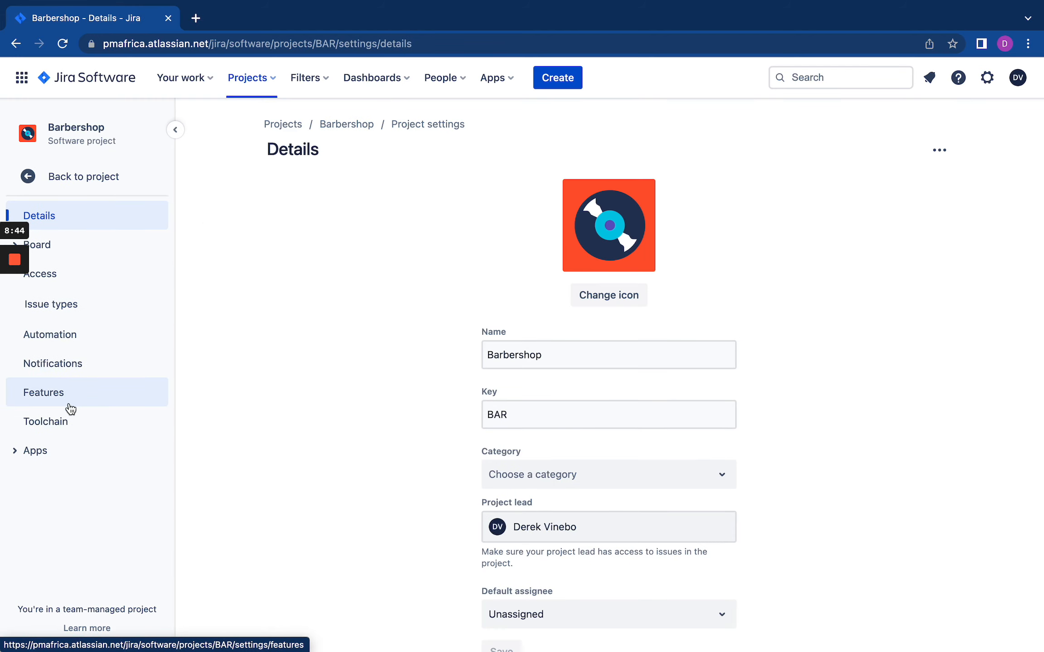
left_click(64, 303)
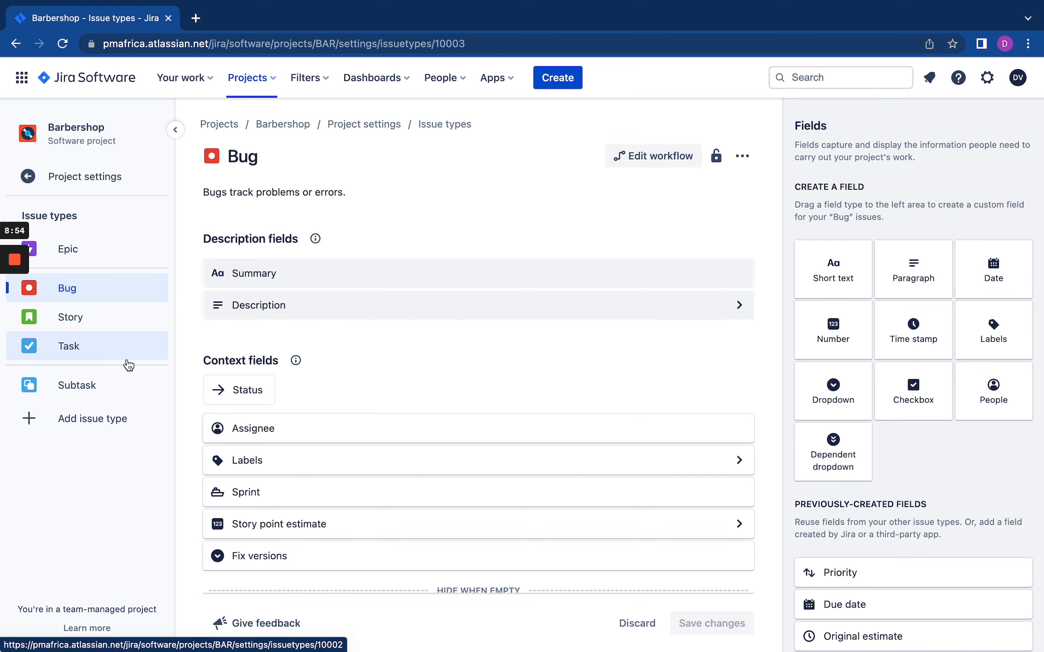
left_click(78, 328)
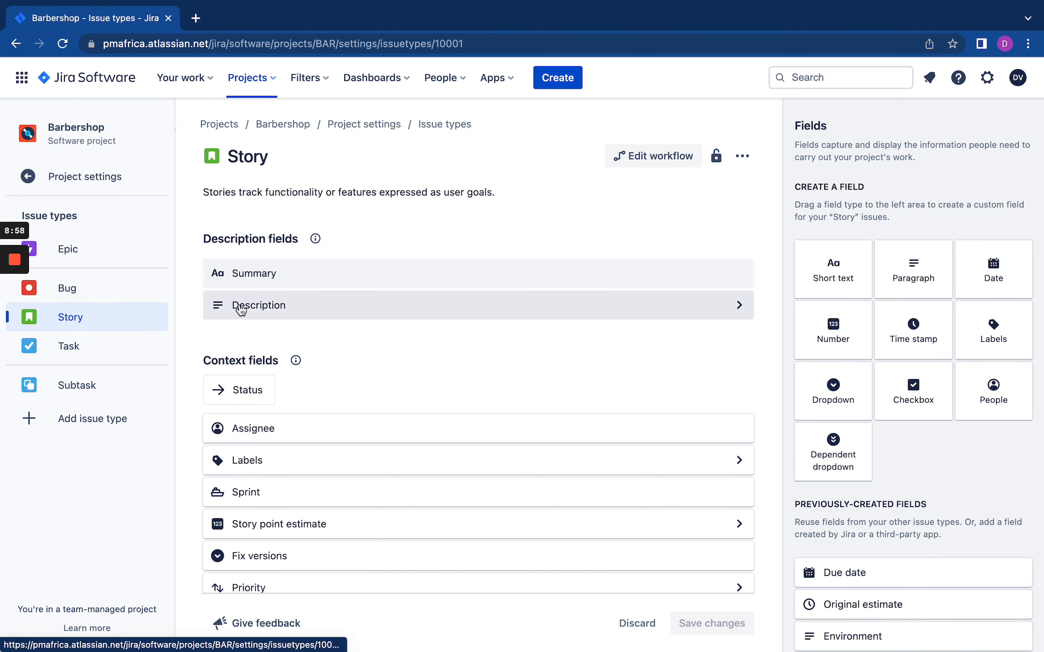
left_click(378, 312)
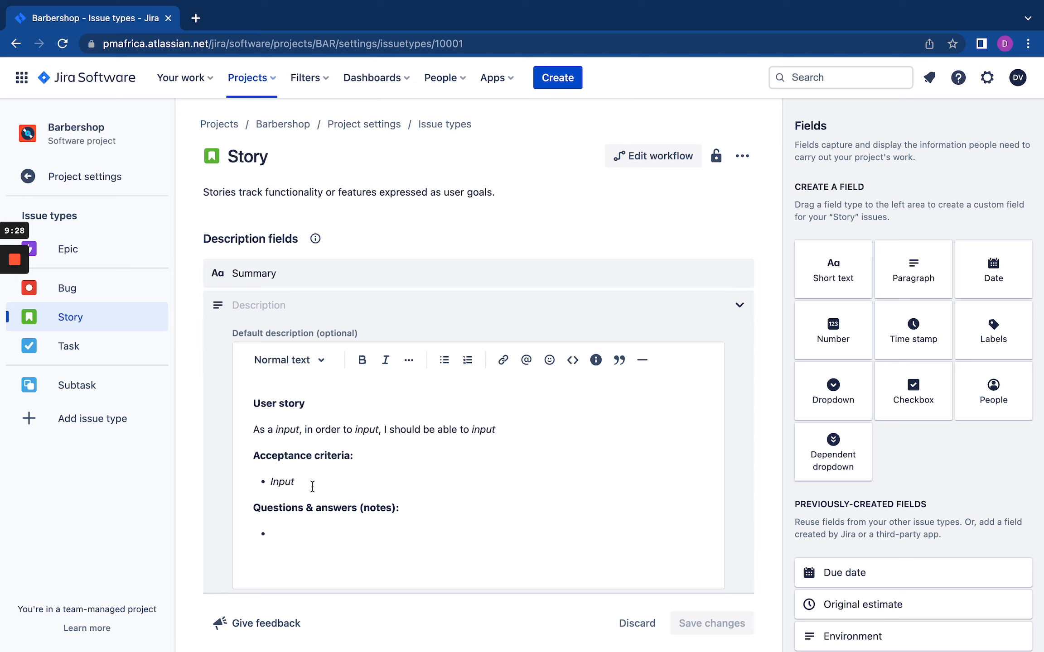
scroll(312, 486, "down", 1)
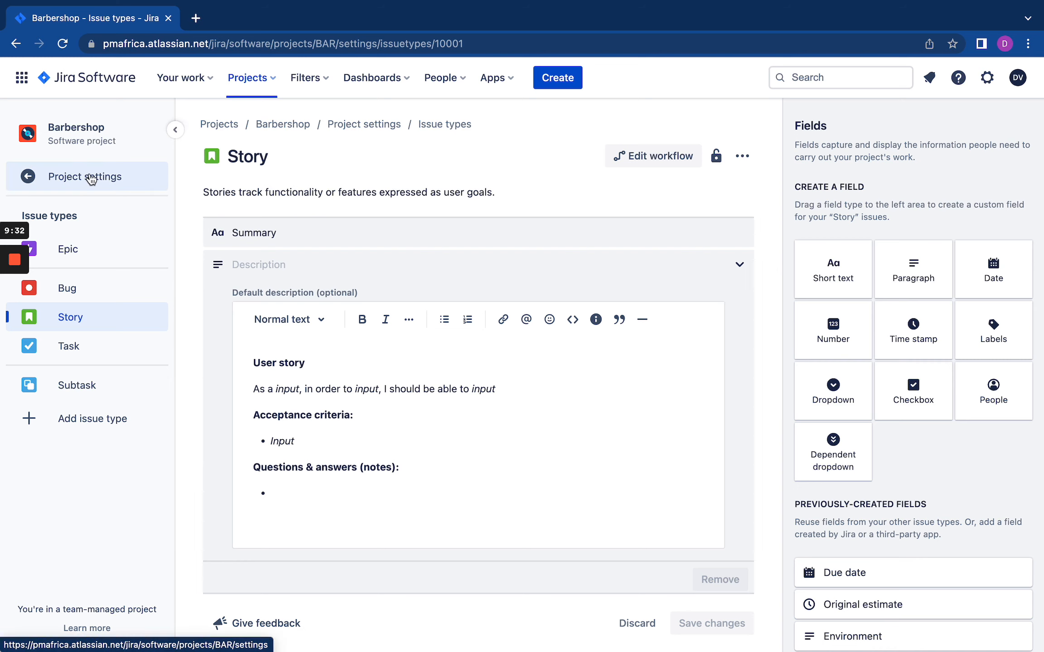
Fill the Bug issue type's default description with the lines "Action:", "Result:", "Expected behaviour:", "Customer information:" and "Notes:".
left_click(100, 290)
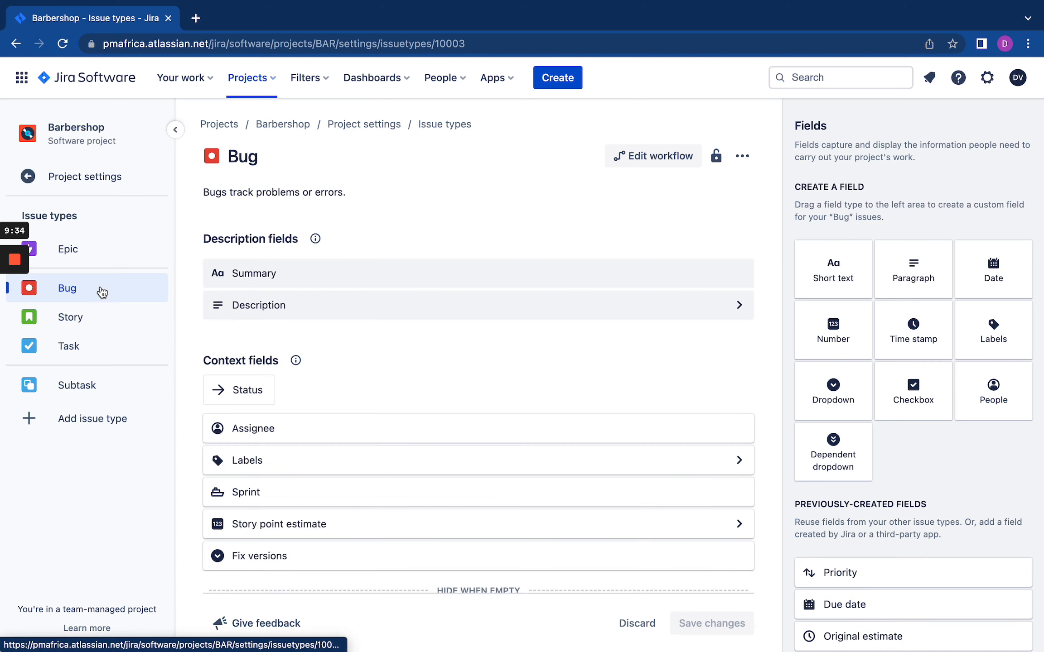
left_click(296, 316)
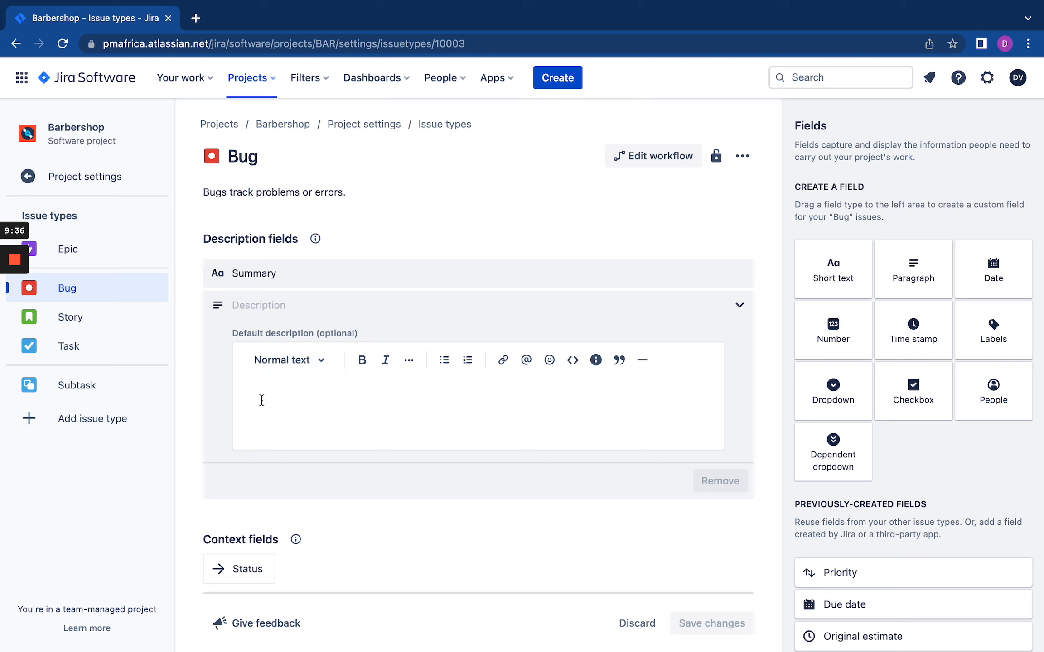
left_click(292, 386)
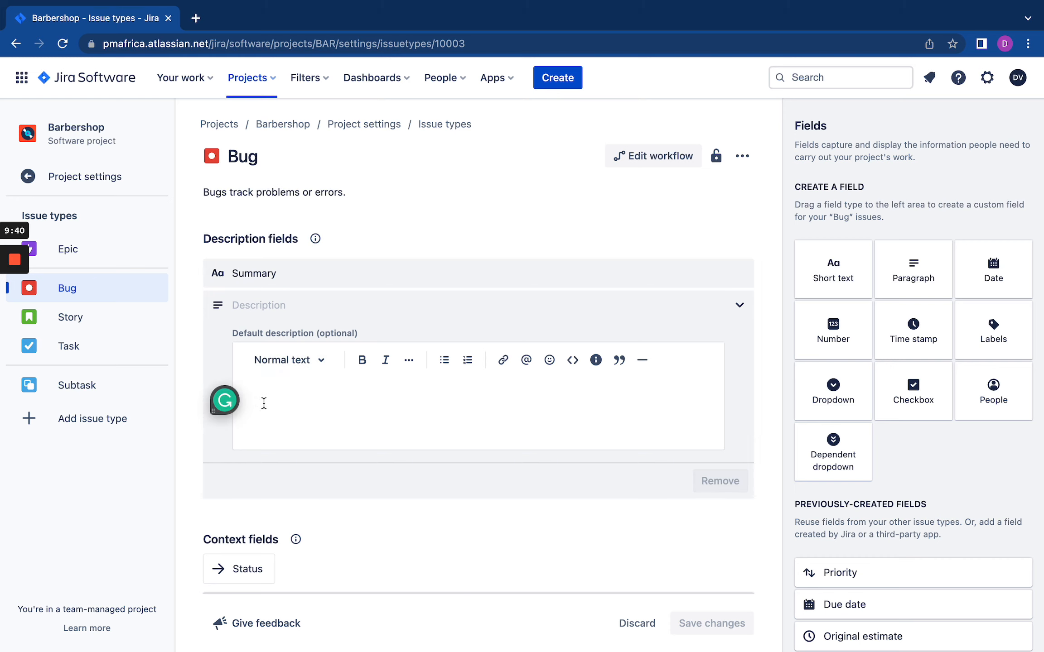
type("Action")
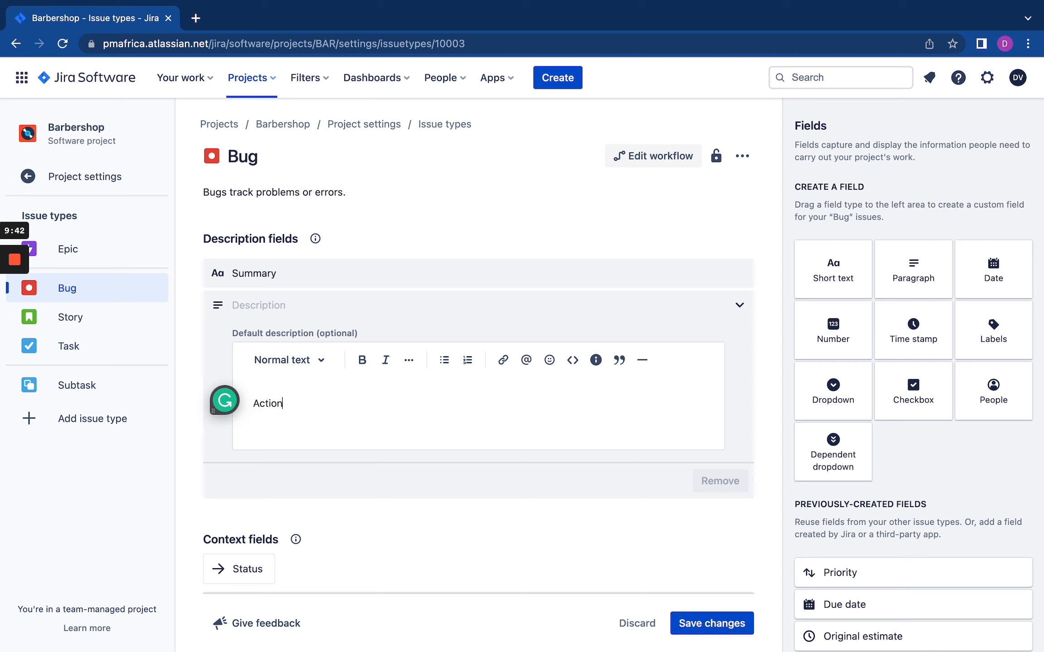
type(":")
key("Return")
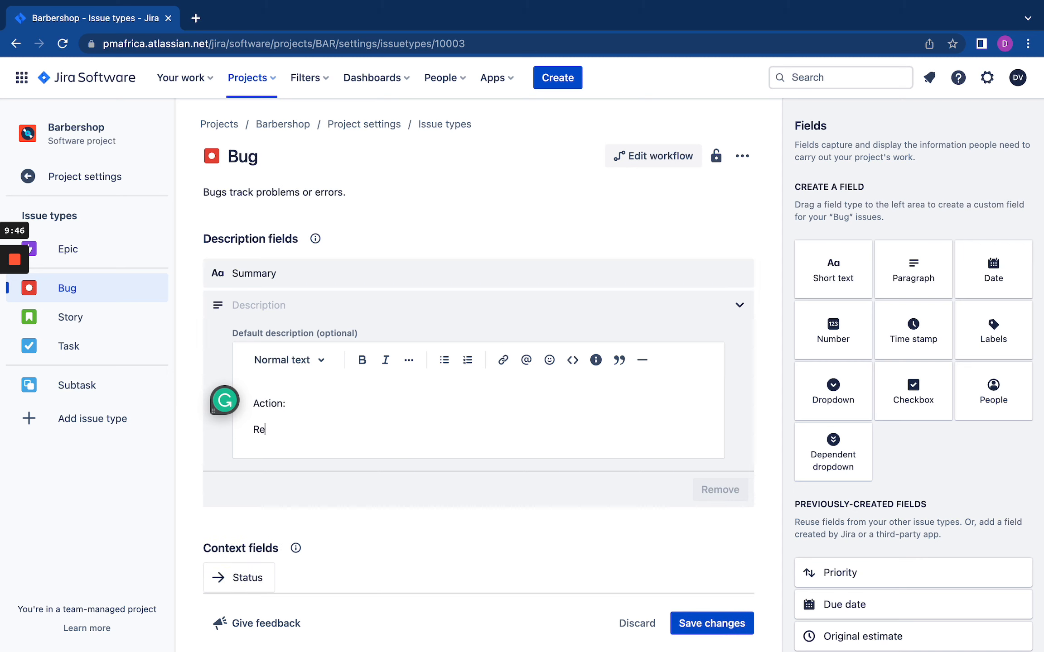
type("Result:")
key("Return")
type("E")
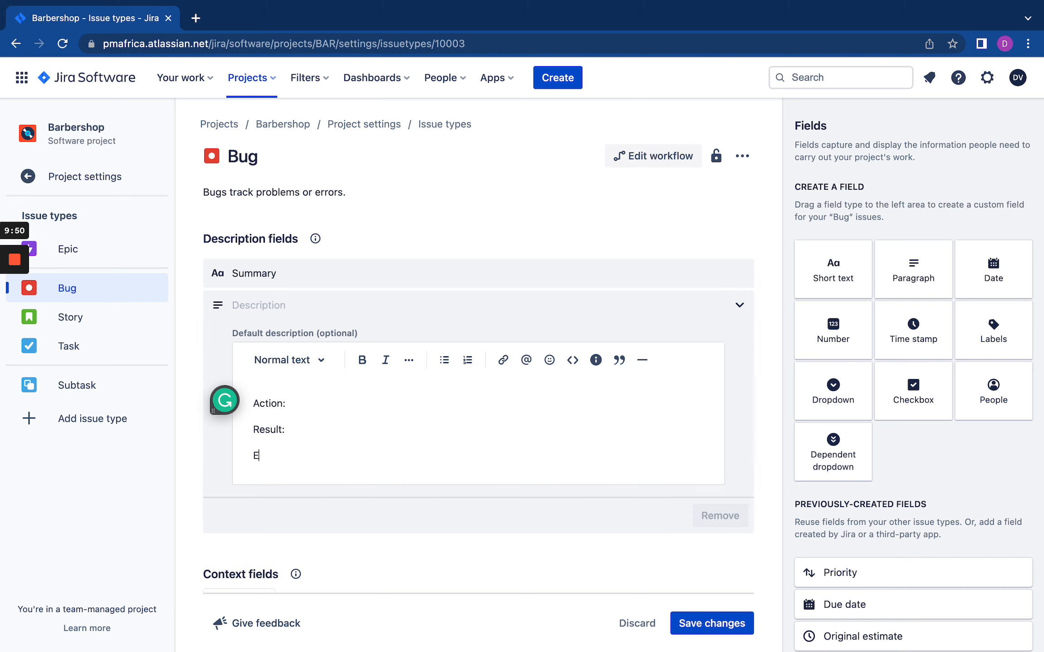
type("xpected behaviour:")
key("Return")
type("Customer")
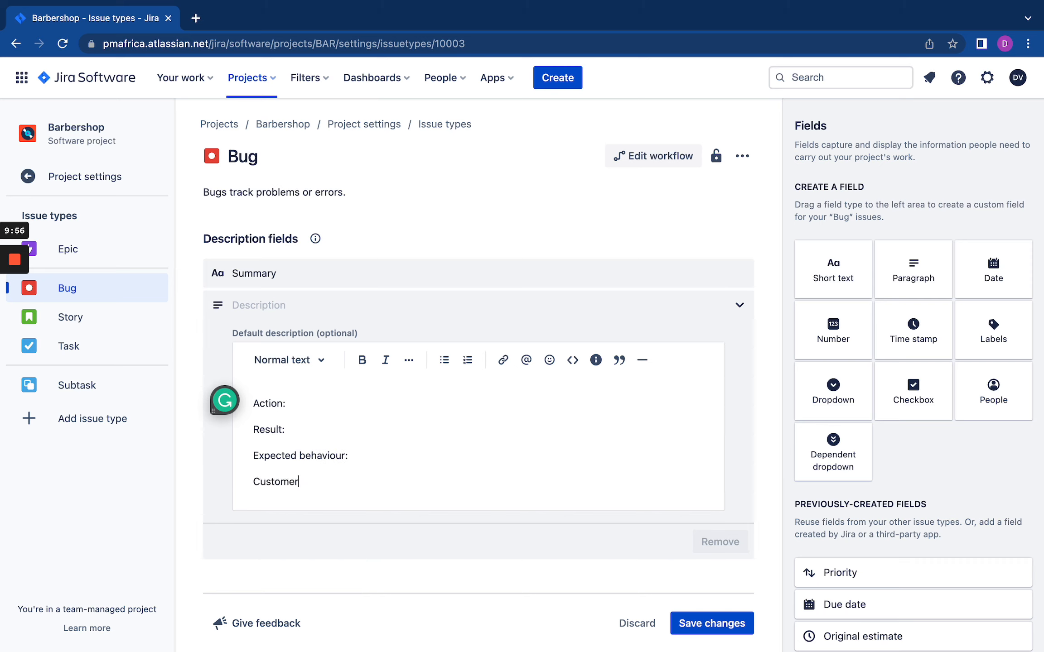
type(" information:")
key("Return")
type("Notes:")
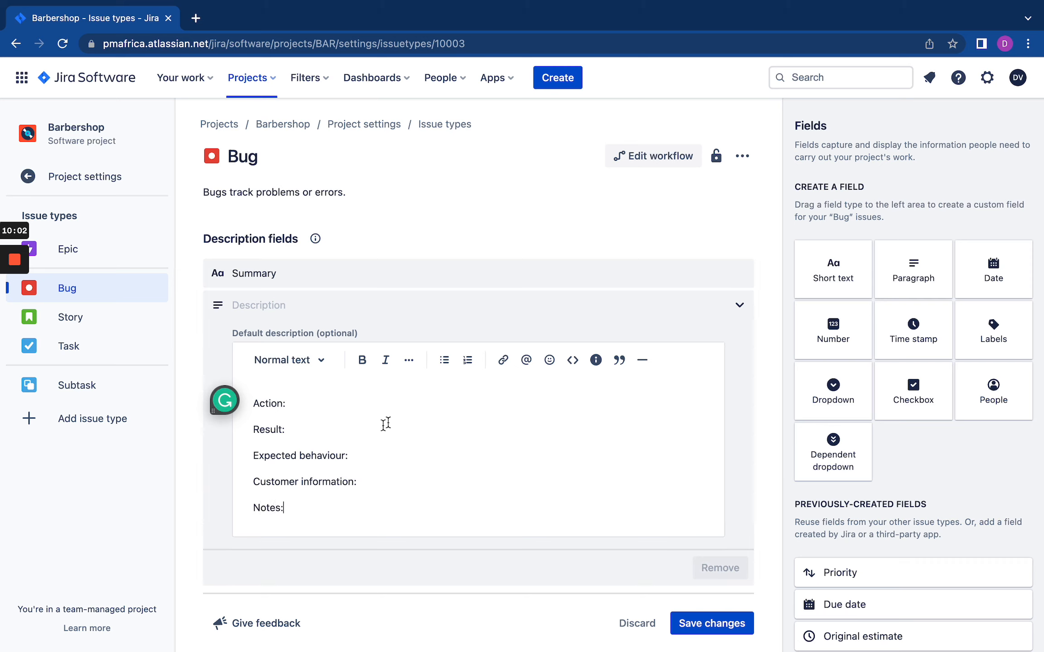
Make all five heading lines of the Bug default description bold.
left_click_drag(254, 403, 286, 404)
left_click(305, 511, "shift")
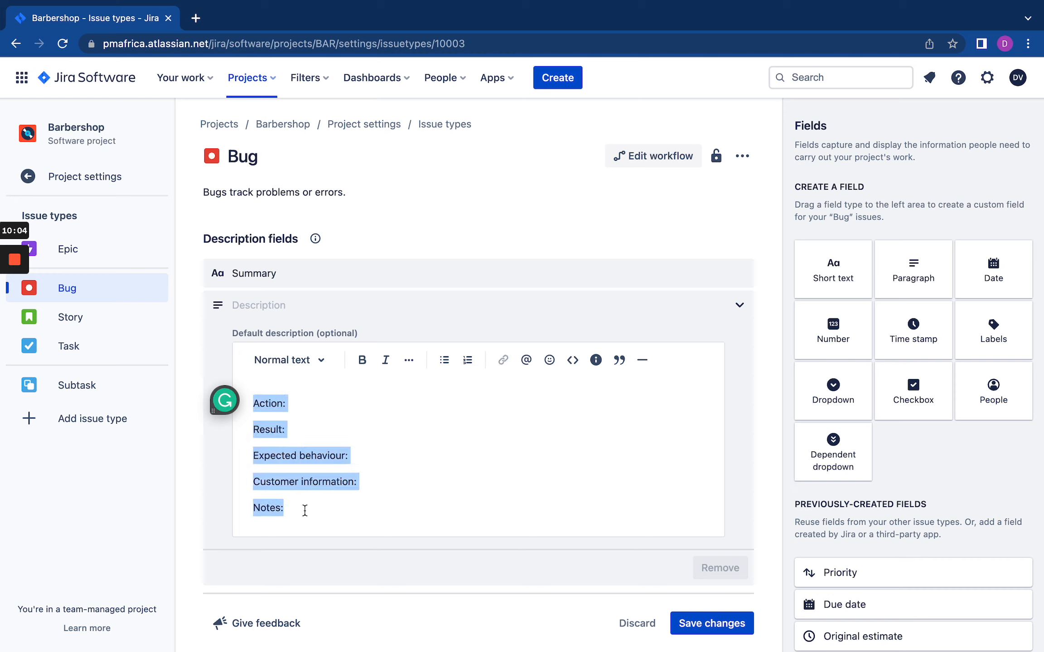
key("ctrl+b")
left_click(331, 472)
Insert an empty bullet point under each of the Action, Result, Expected behaviour and Customer information headings.
left_click(313, 405)
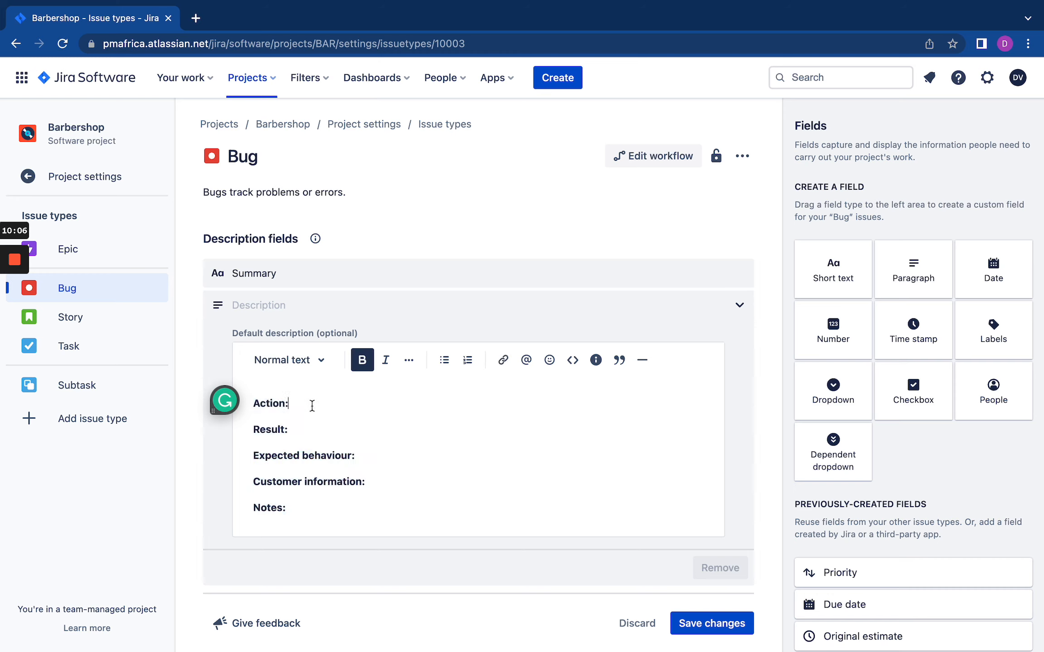
key("Return")
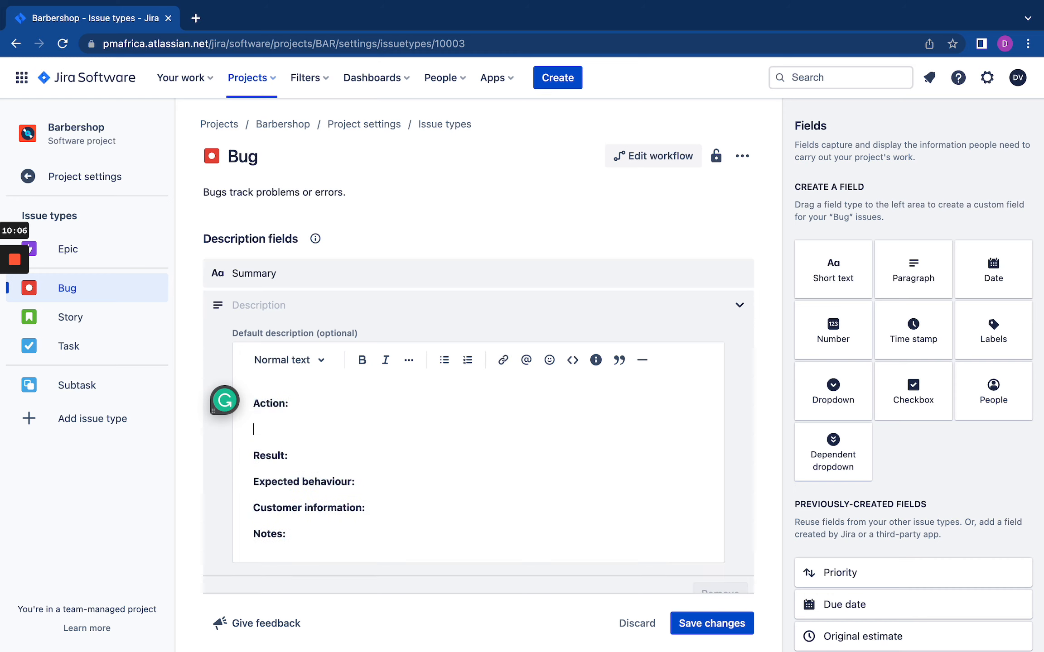
left_click(444, 359)
left_click(385, 456)
key("Return")
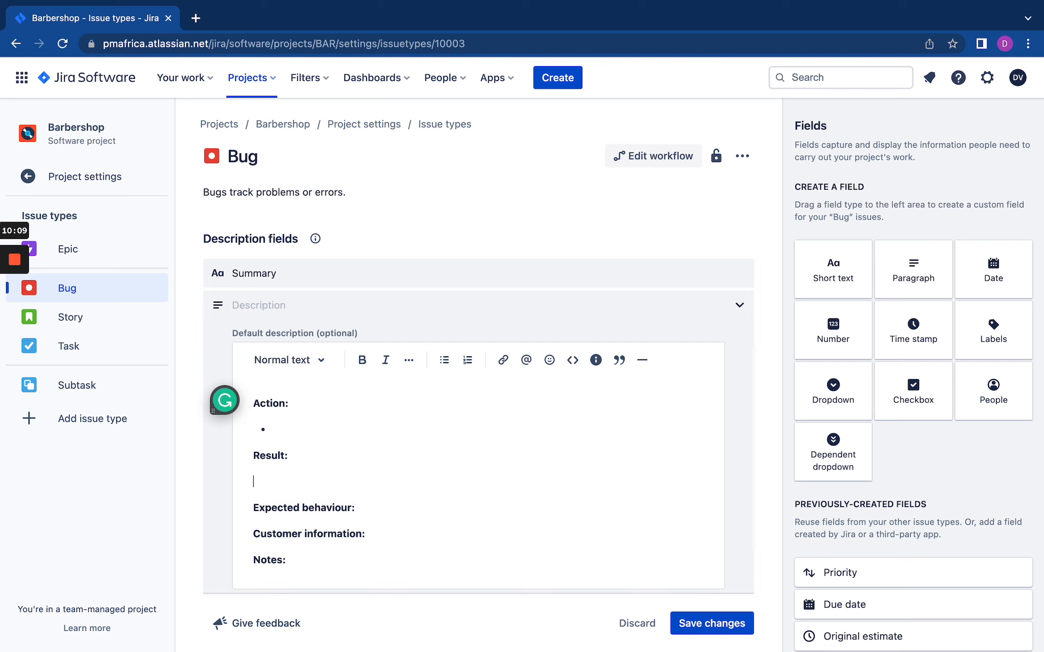
left_click(444, 360)
left_click(372, 503)
key("Return")
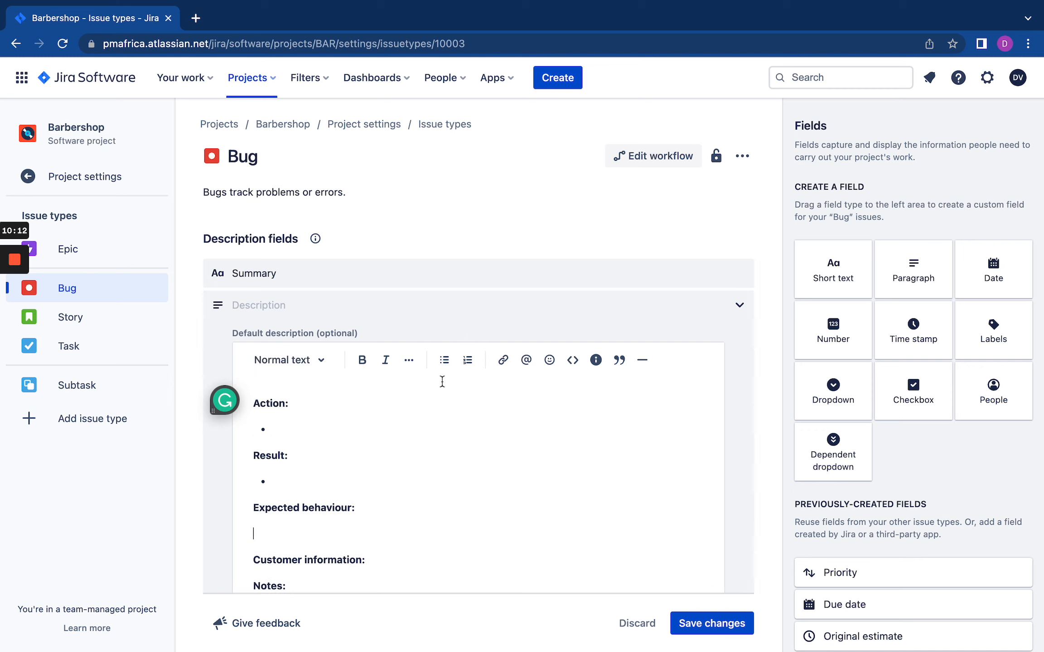
left_click(444, 360)
scroll(389, 503, "down", 3)
left_click(383, 486)
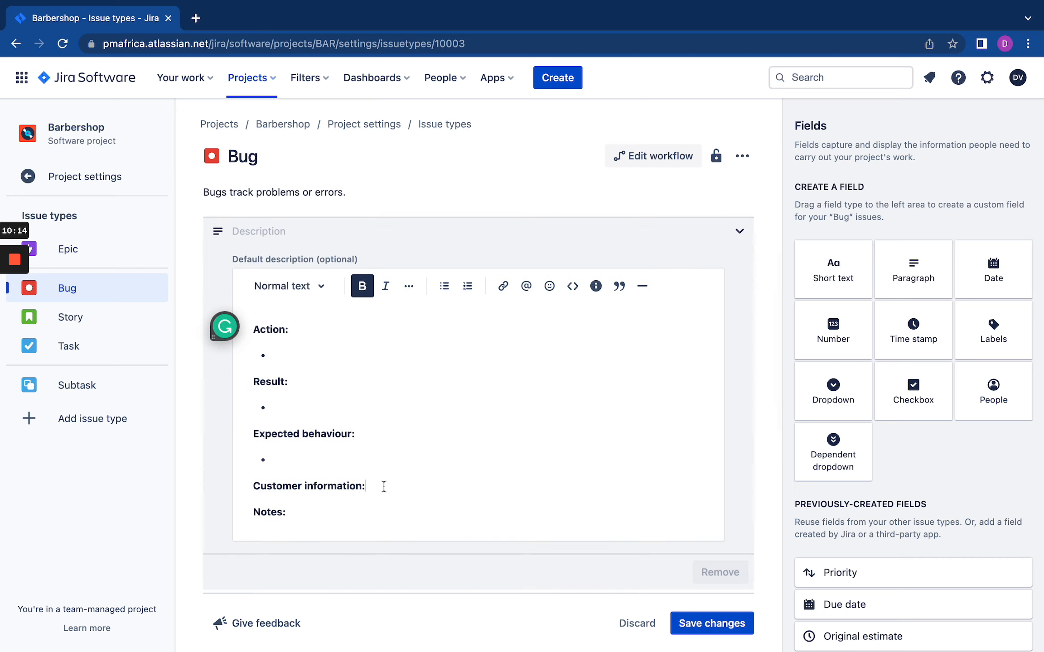
key("Return")
left_click(444, 286)
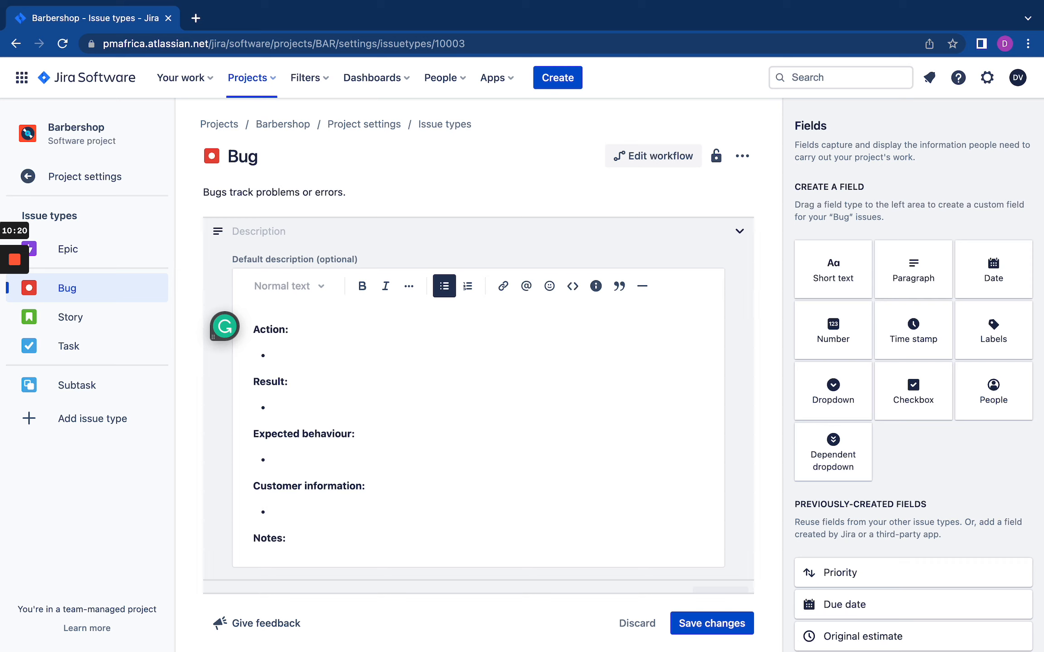
List "App version:", "Customer email:" and "Customer ID:" as bullet points under the Customer information heading.
type("App versionL")
key("Return")
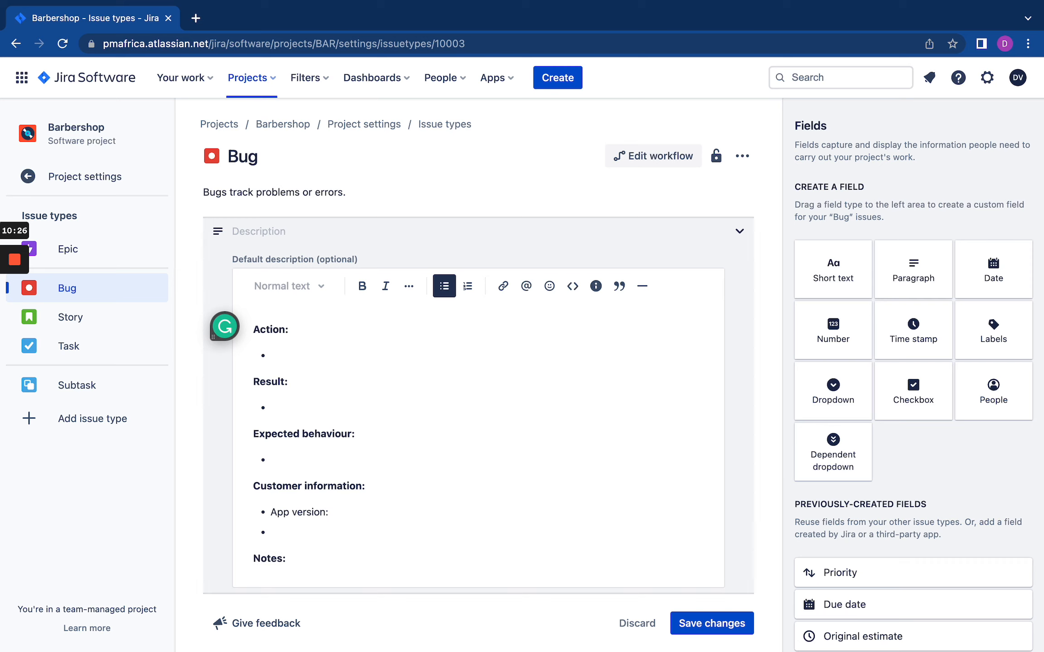
type("Customer email:")
key("Return")
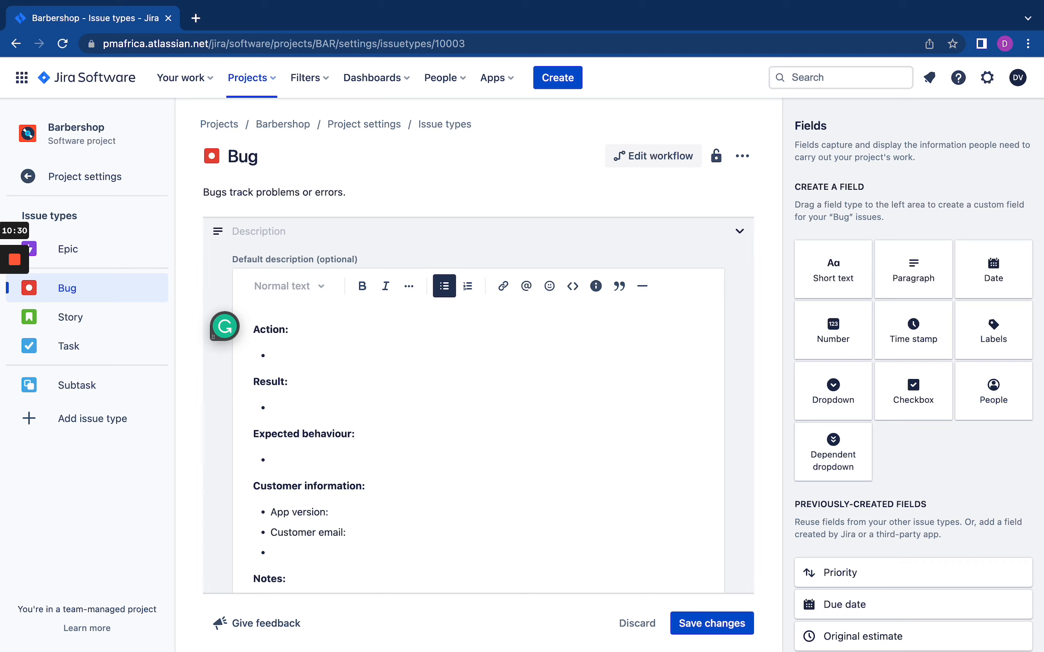
type("Customer ID:")
key("Return")
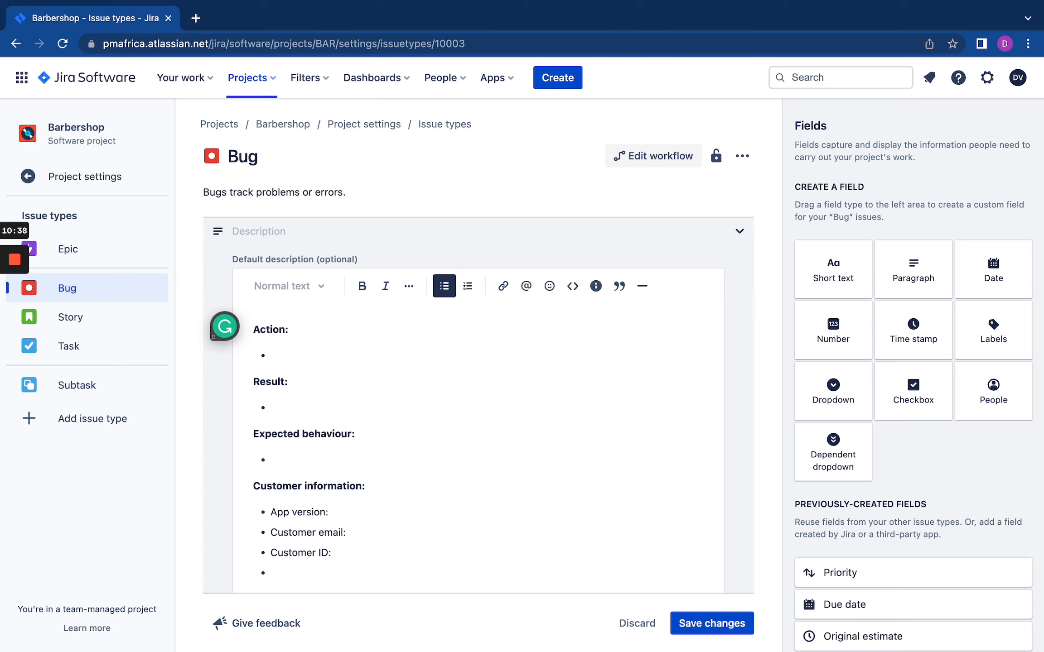
Add "Date action was taken:" as the fourth bullet point under the Customer information heading.
type("Date repaorted")
left_click(310, 572)
type("a")
key("BackSpace")
double_click(310, 573)
type("ate a")
type("ction was take")
type("d")
type(":")
Insert an empty bullet point under the Notes heading of the default description and save the Bug issue type changes.
scroll(335, 503, "down", 2)
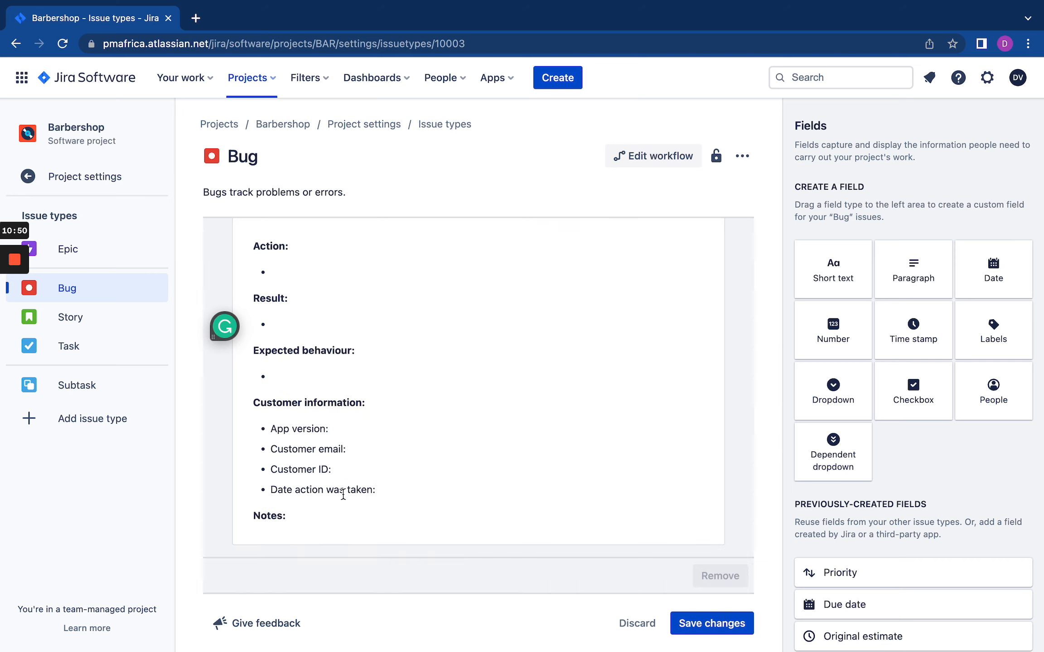
scroll(315, 515, "down", 1)
left_click(301, 497)
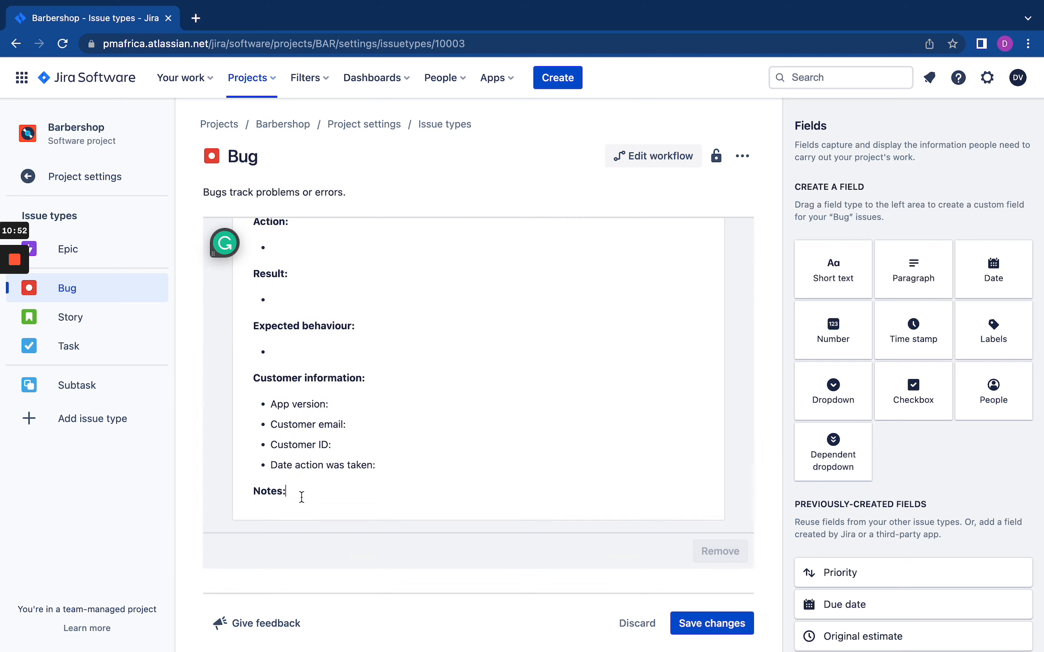
key("Return")
scroll(372, 376, "up", 3)
left_click(442, 247)
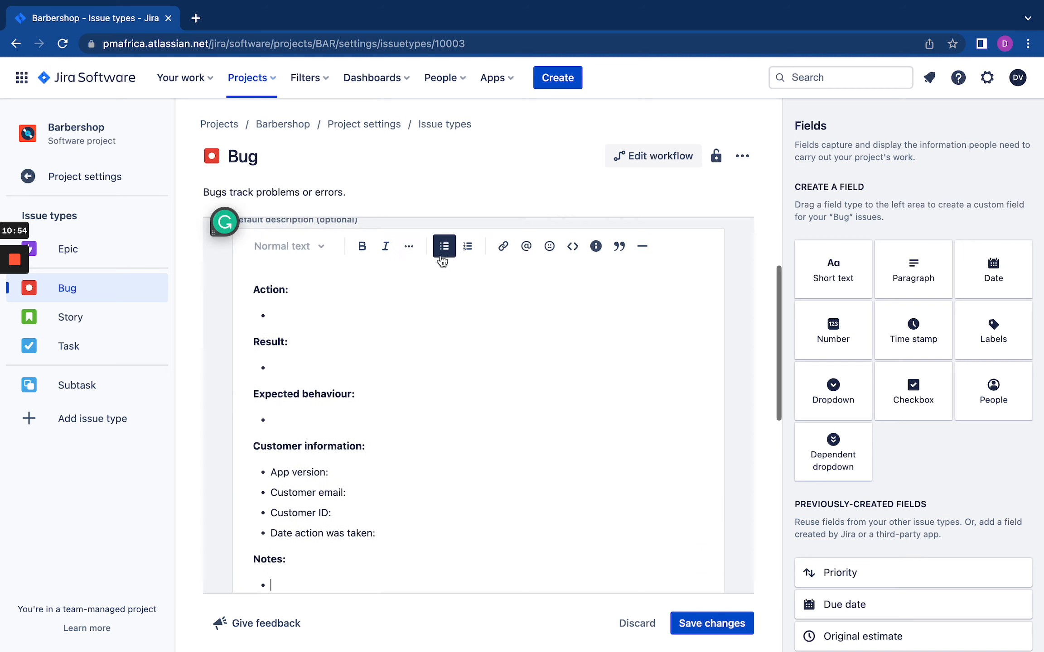
scroll(415, 424, "down", 4)
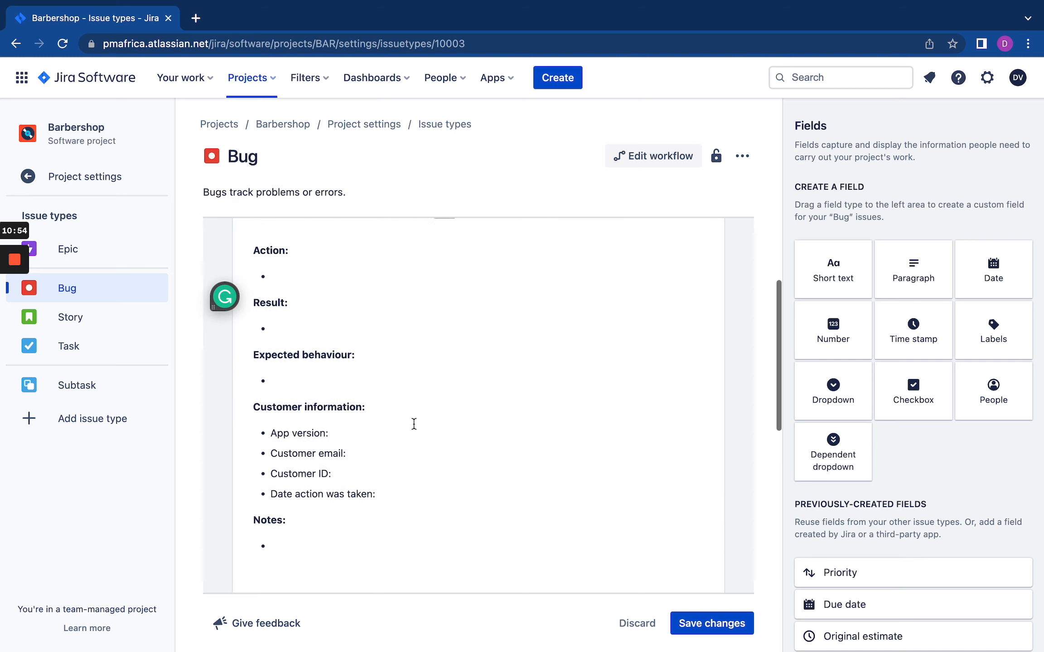
left_click(717, 622)
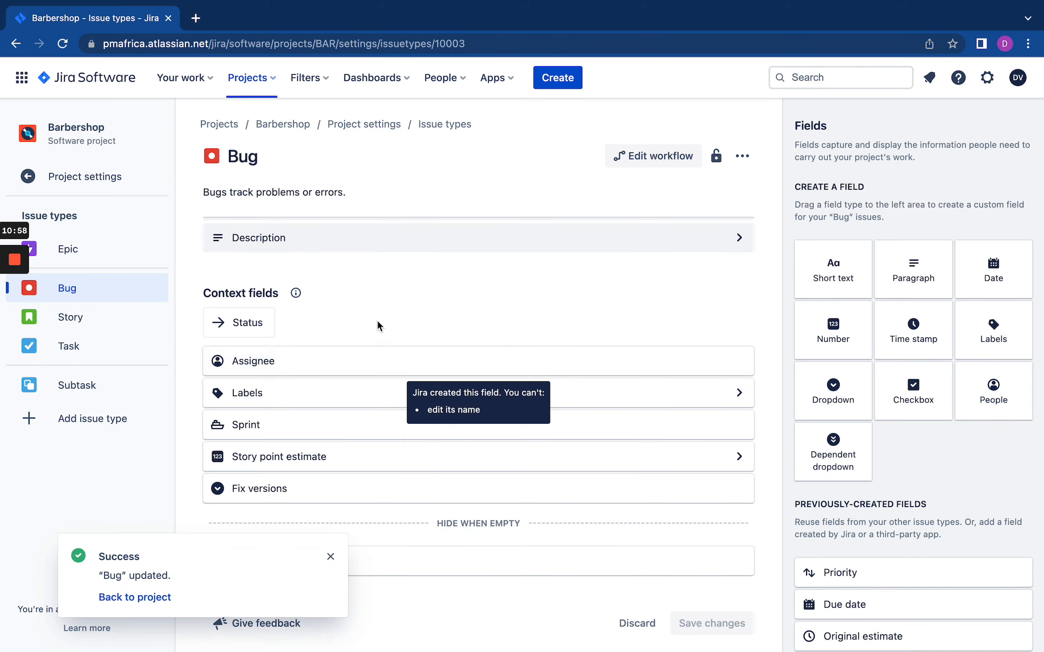
left_click(330, 557)
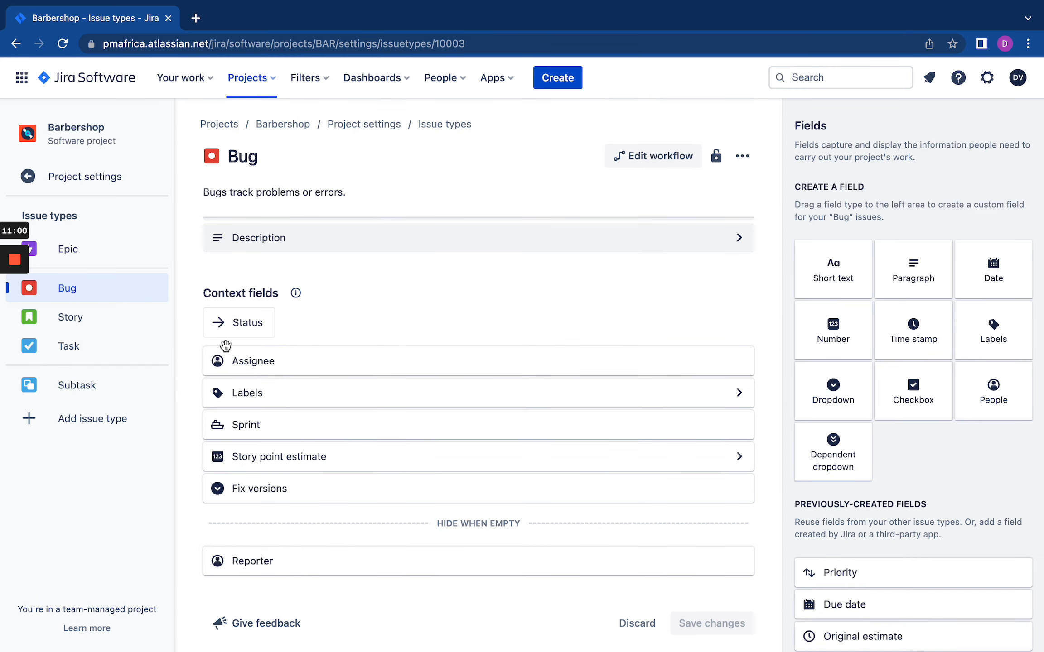
Leave the project settings and open the Barbershop project's backlog.
left_click(82, 184)
left_click(68, 189)
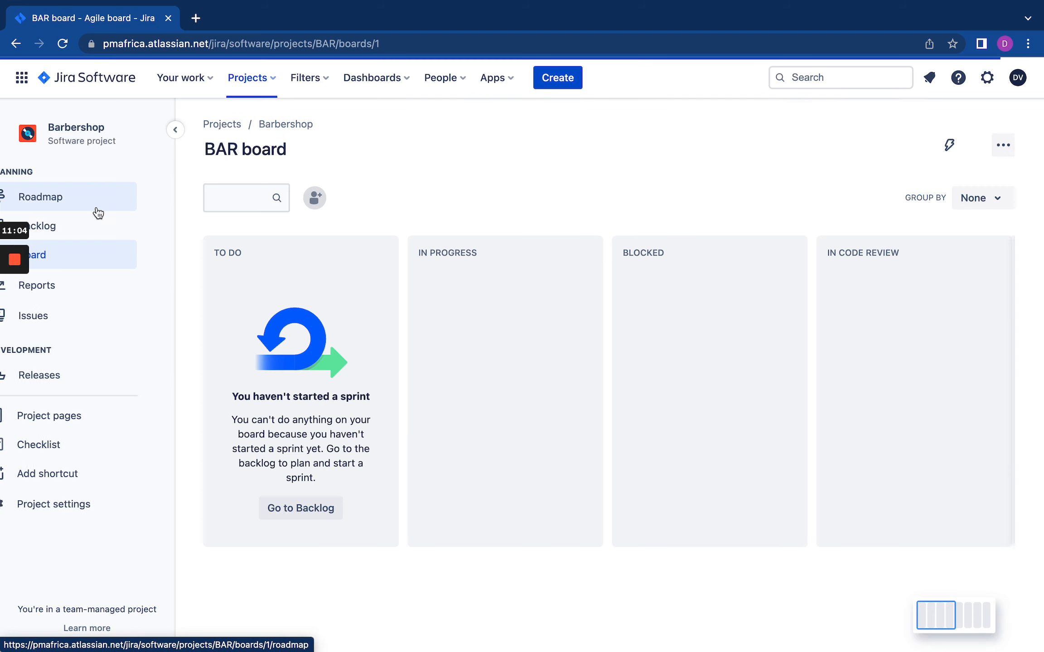
left_click(76, 235)
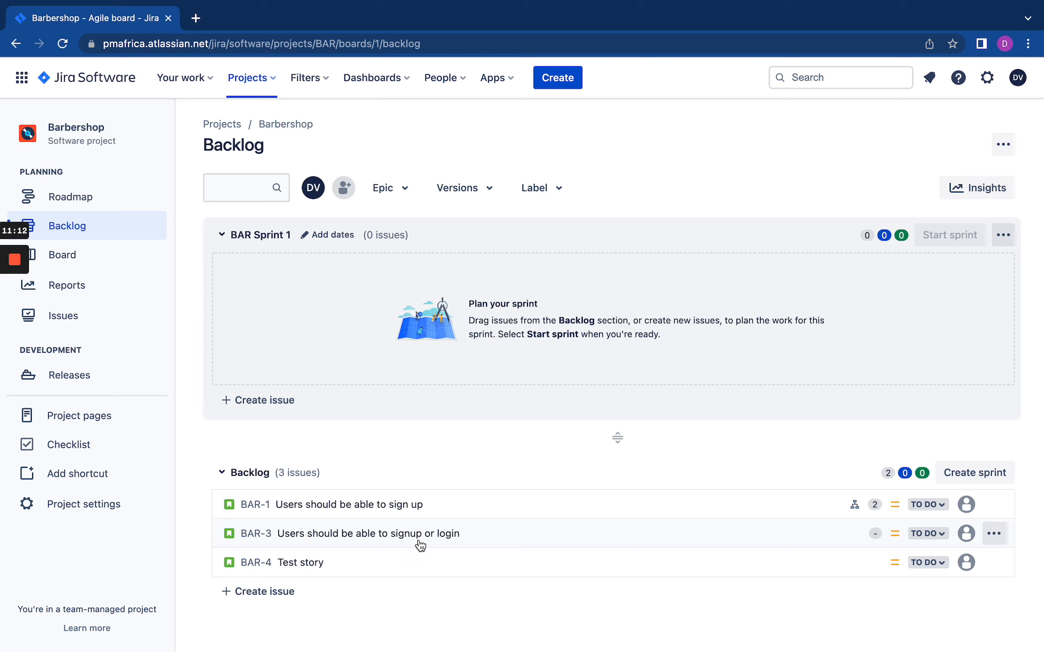
Open the BAR-1 story from the backlog and read its description and both styles of acceptance criteria.
mouse_move(438, 519)
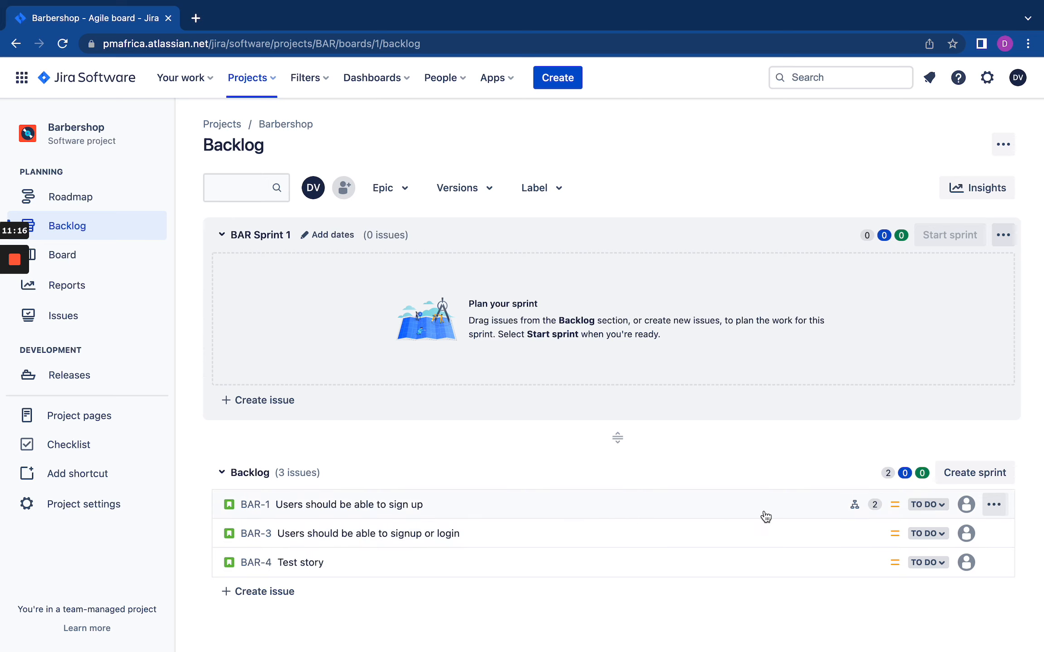
left_click(432, 513)
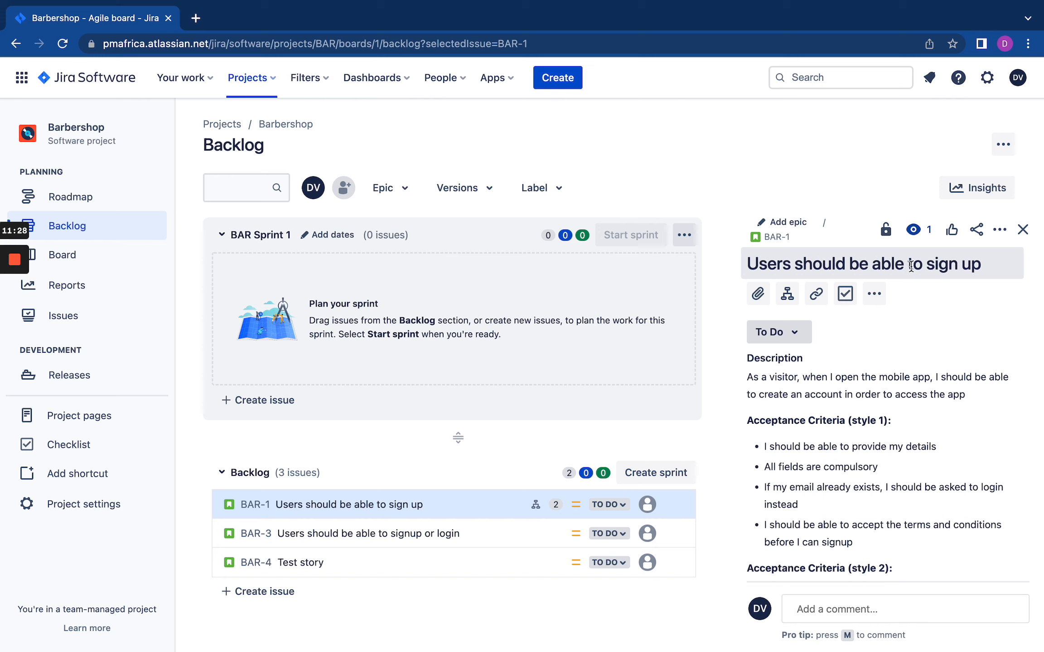
scroll(861, 390, "down", 2)
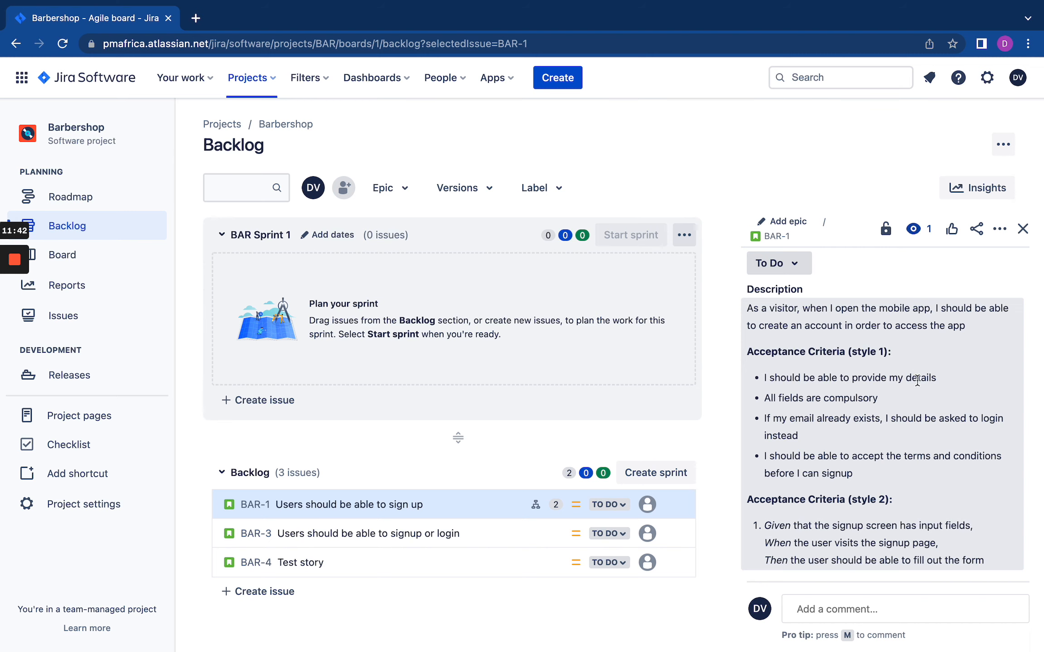
scroll(917, 379, "down", 1)
scroll(842, 362, "down", 1)
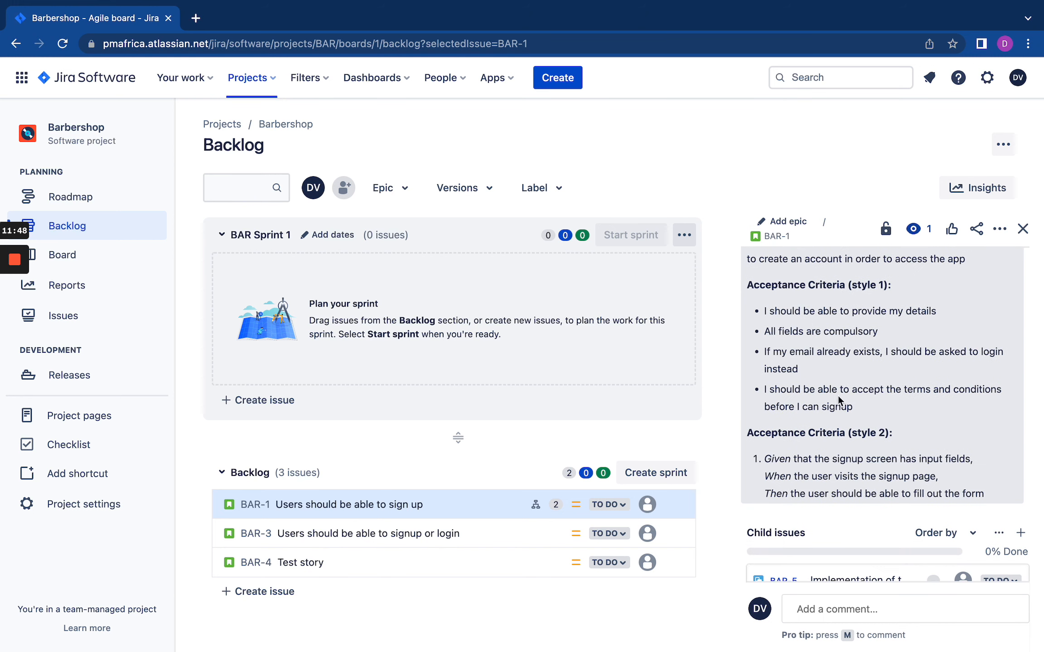
scroll(845, 377, "up", 1)
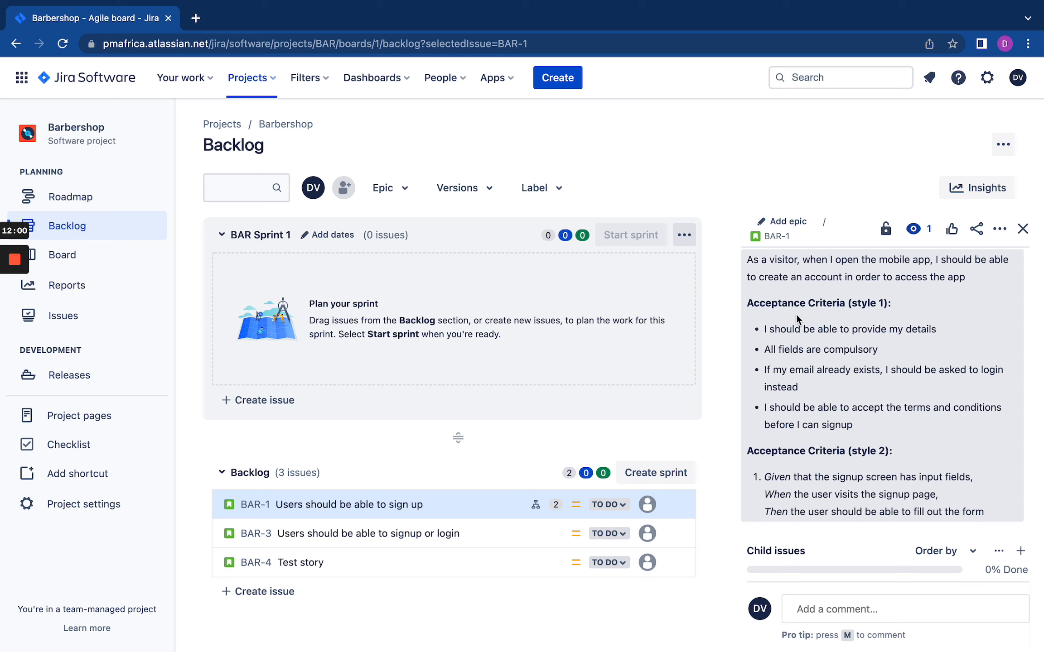
scroll(797, 315, "up", 1)
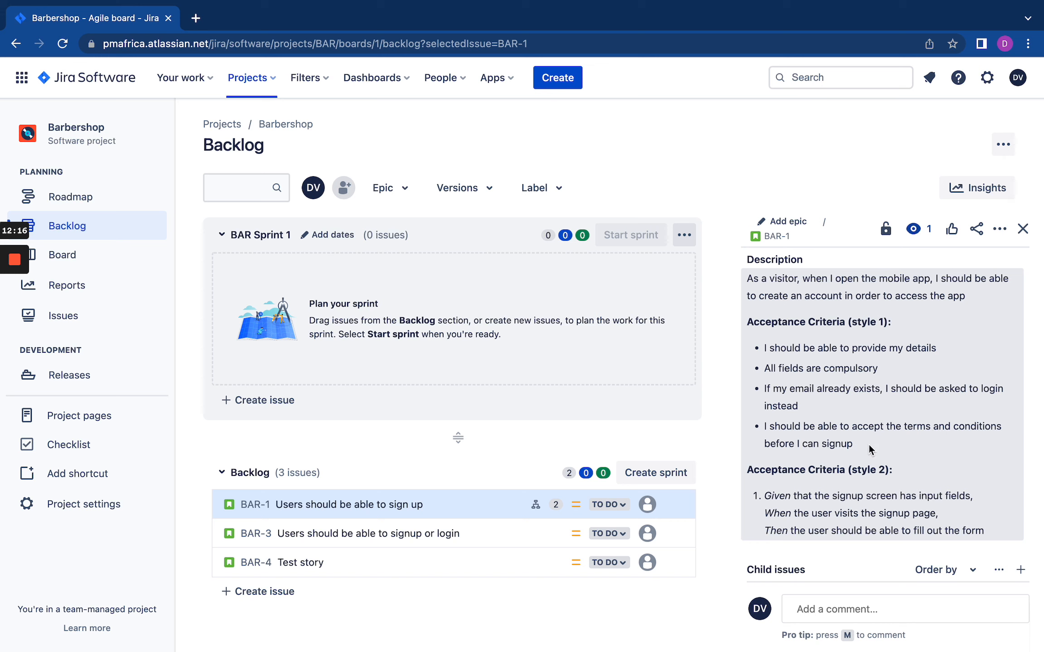
scroll(866, 448, "down", 1)
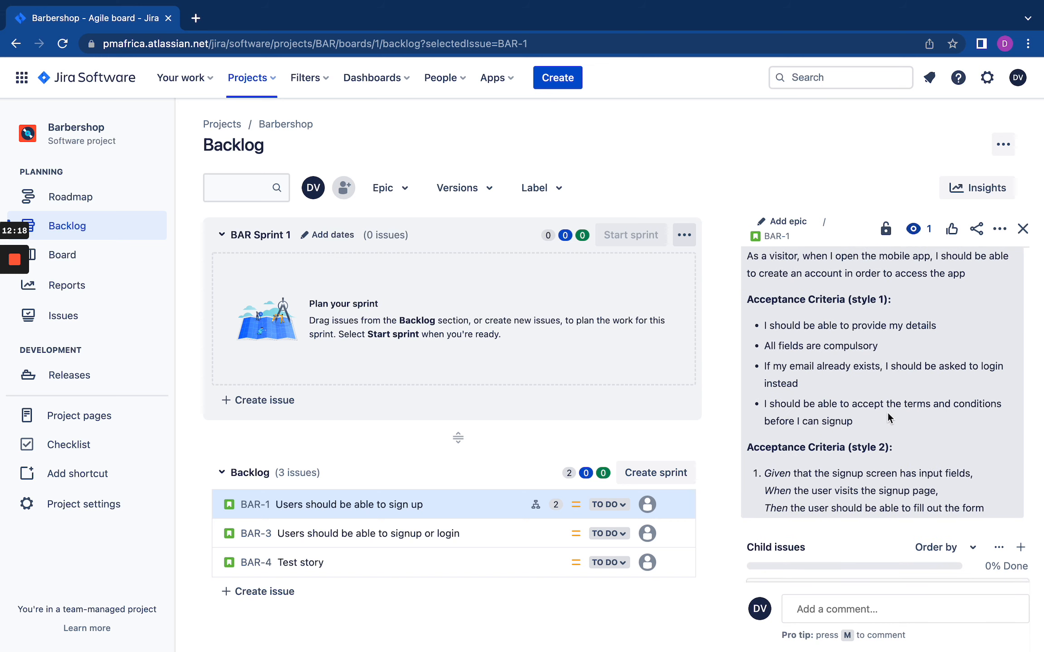
scroll(887, 412, "down", 2)
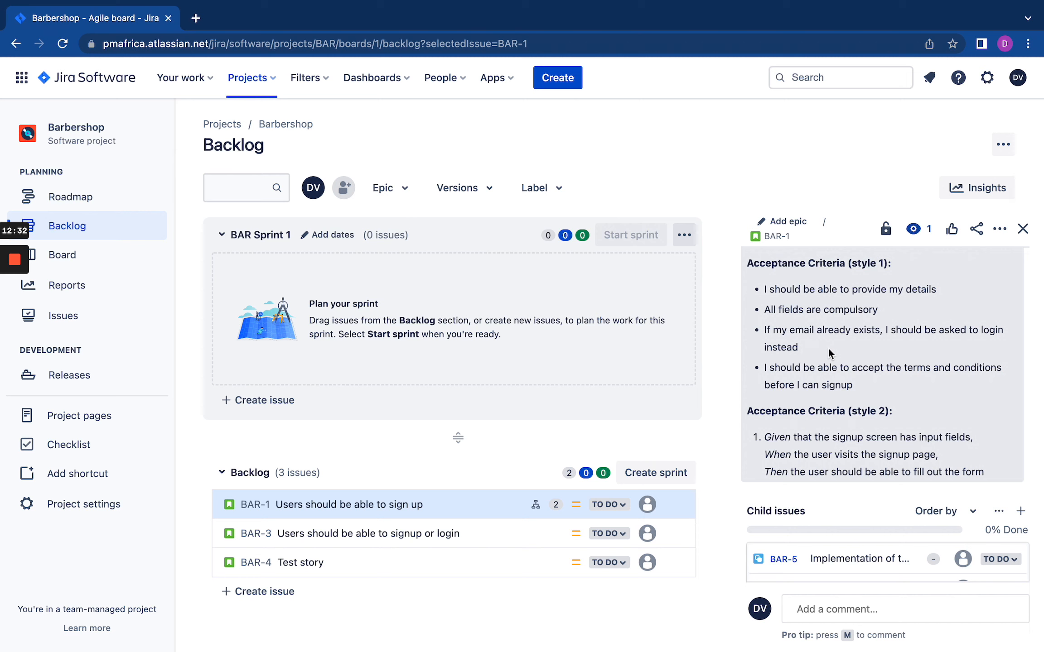
Review the BAR-1 story's child issues and its Definition of Done and Definition of ready checklists, and close the story.
scroll(828, 347, "down", 2)
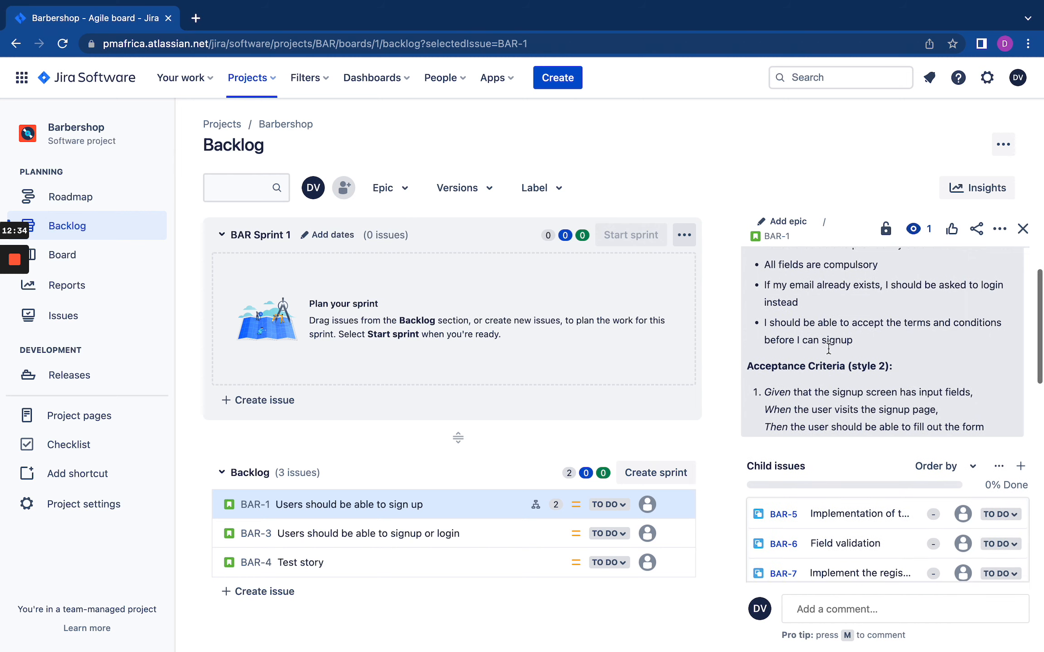
scroll(827, 348, "down", 4)
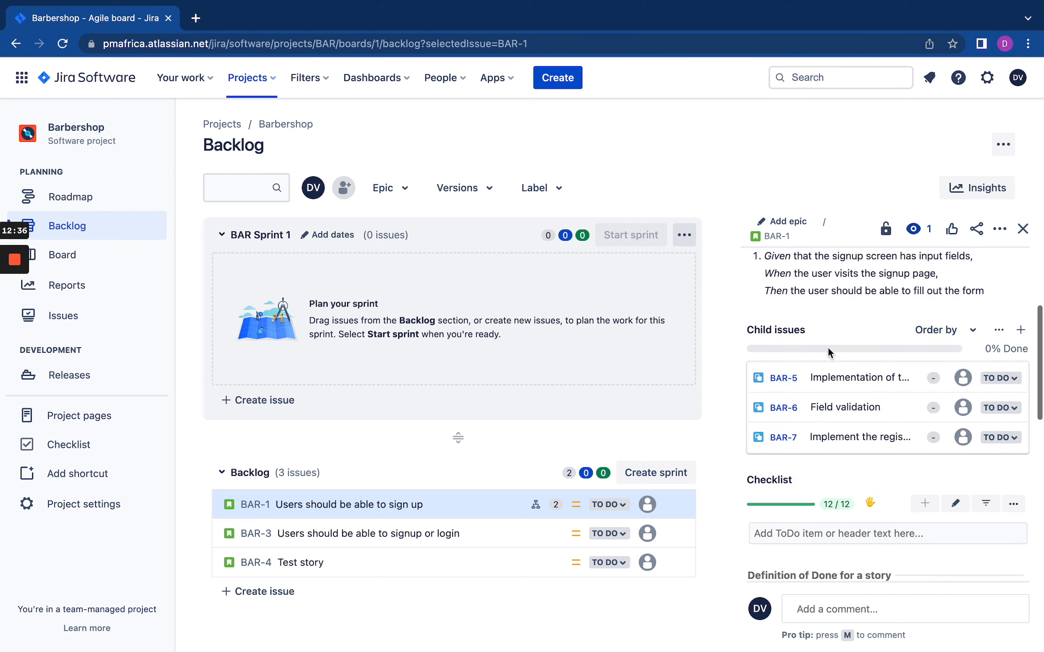
scroll(829, 358, "down", 4)
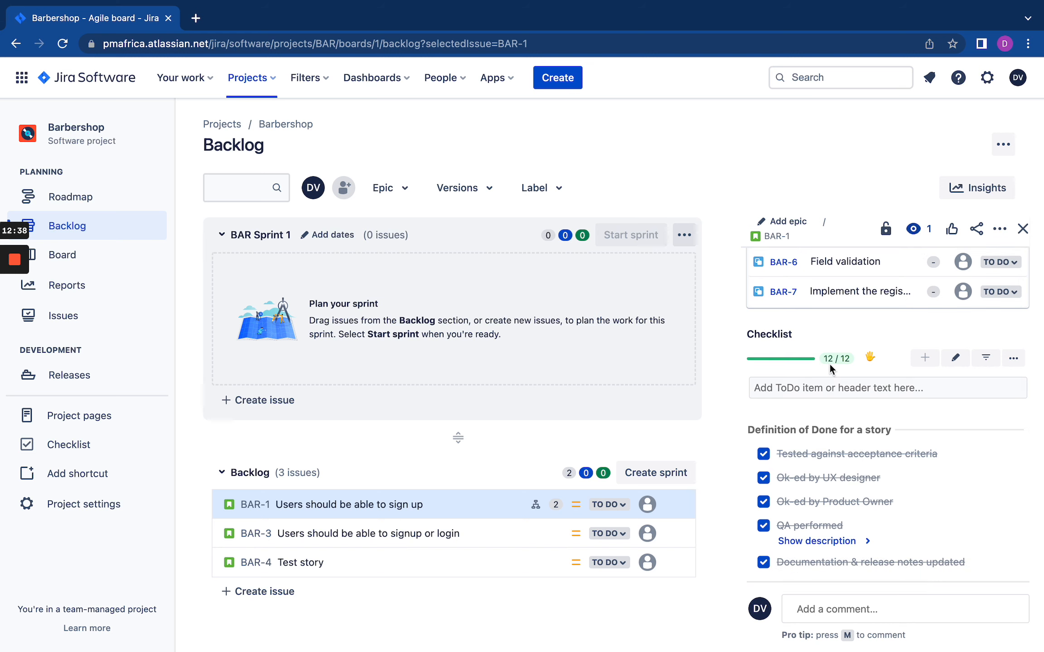
scroll(834, 440, "down", 1)
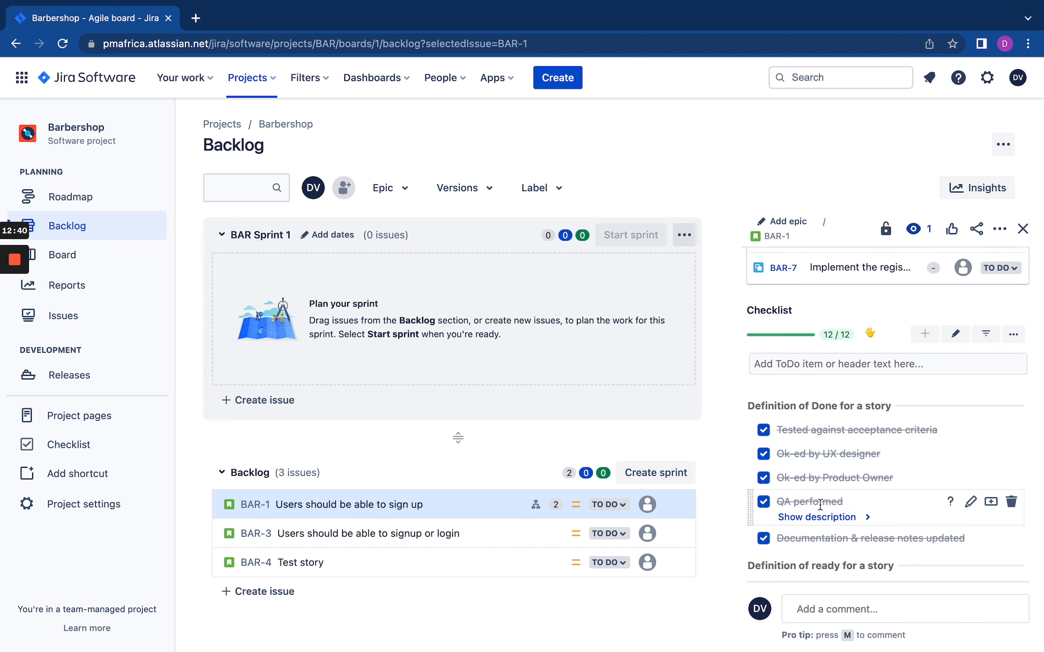
scroll(820, 505, "down", 1)
scroll(817, 530, "down", 1)
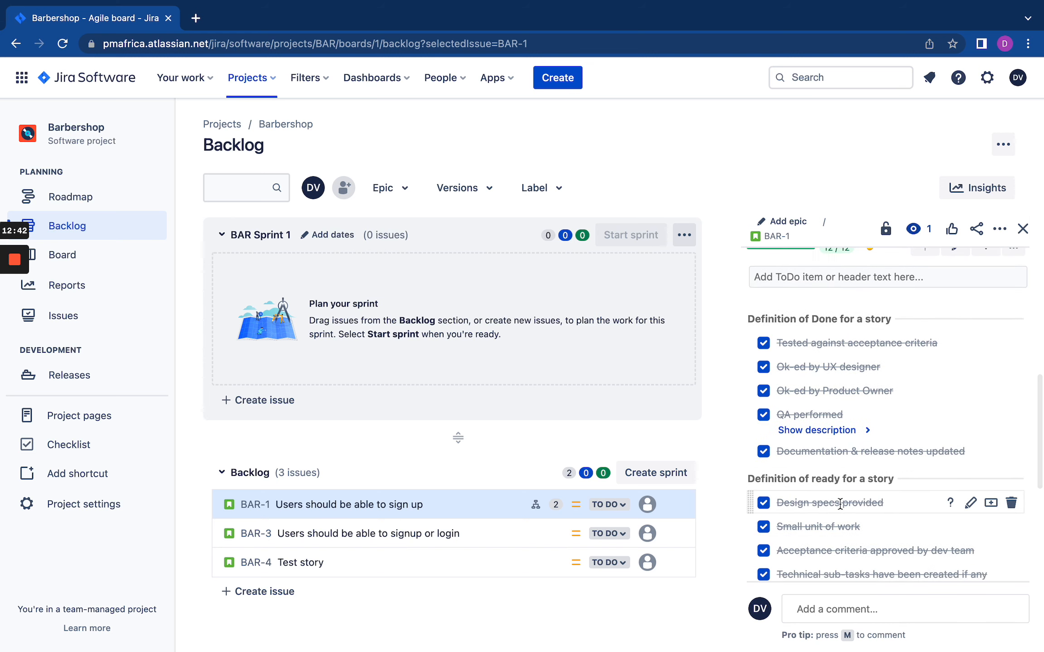
scroll(840, 504, "down", 1)
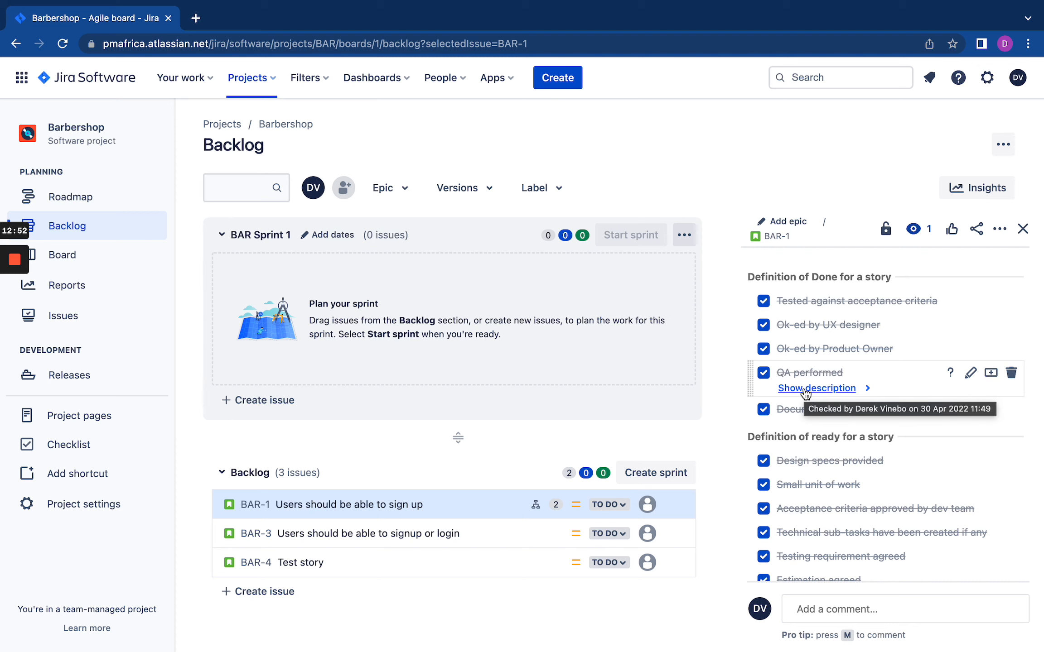
scroll(806, 393, "up", 3)
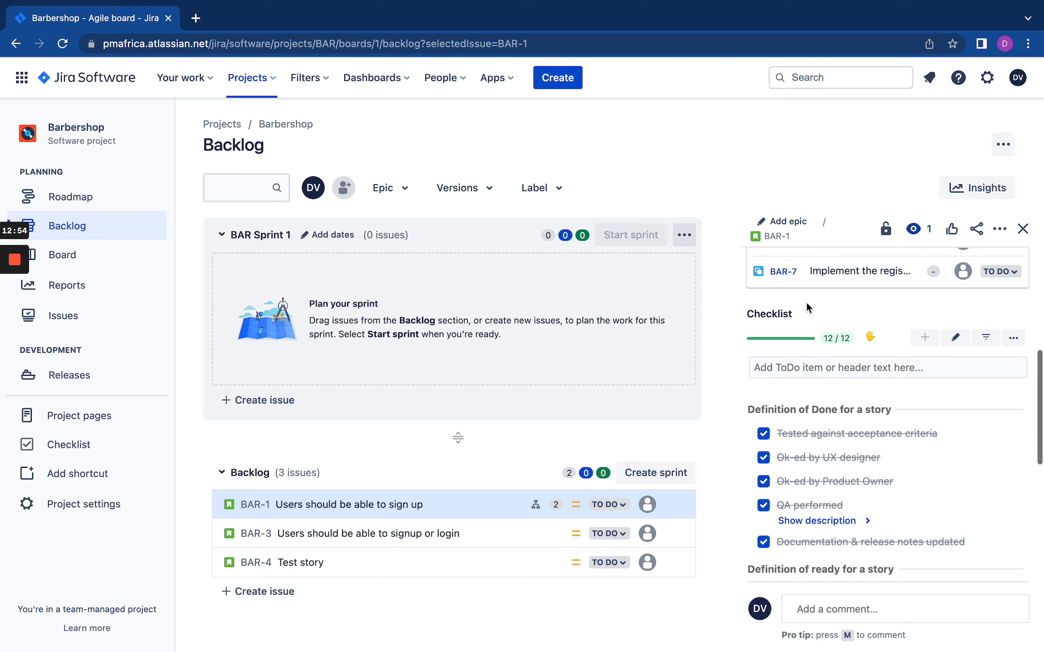
scroll(807, 303, "up", 2)
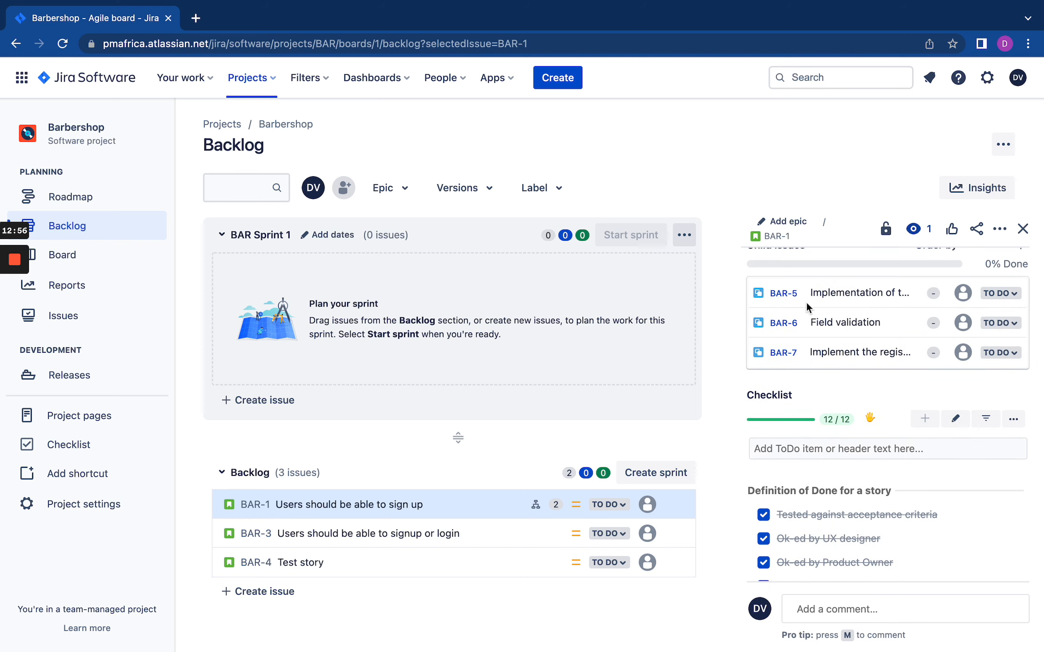
left_click(1023, 229)
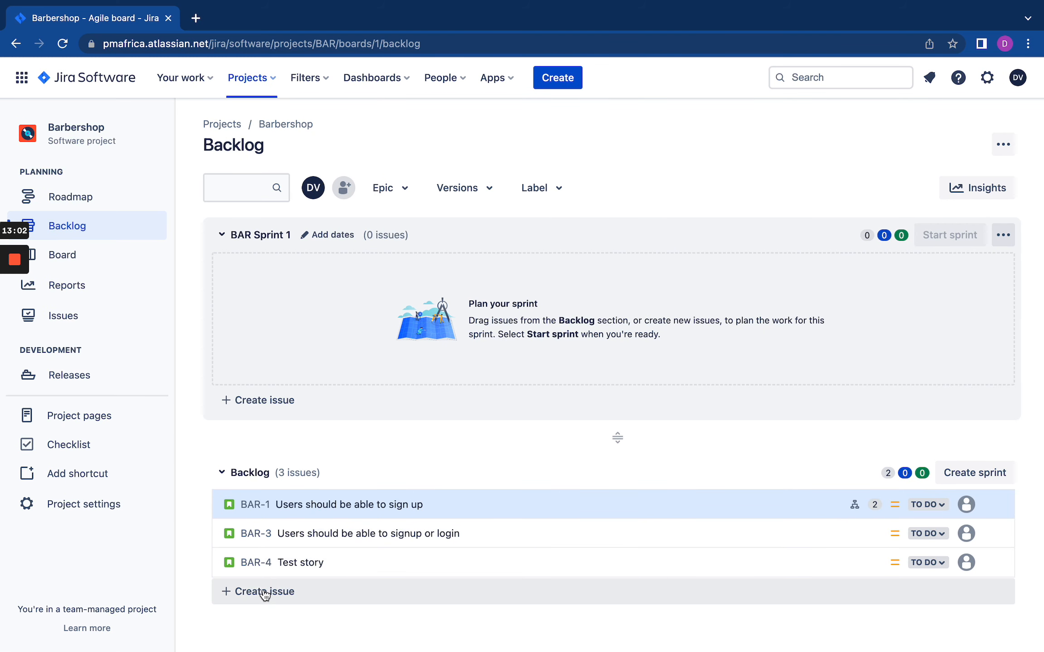
Create a Bug issue in the backlog with the summary "User cannot login to the app".
left_click(244, 595)
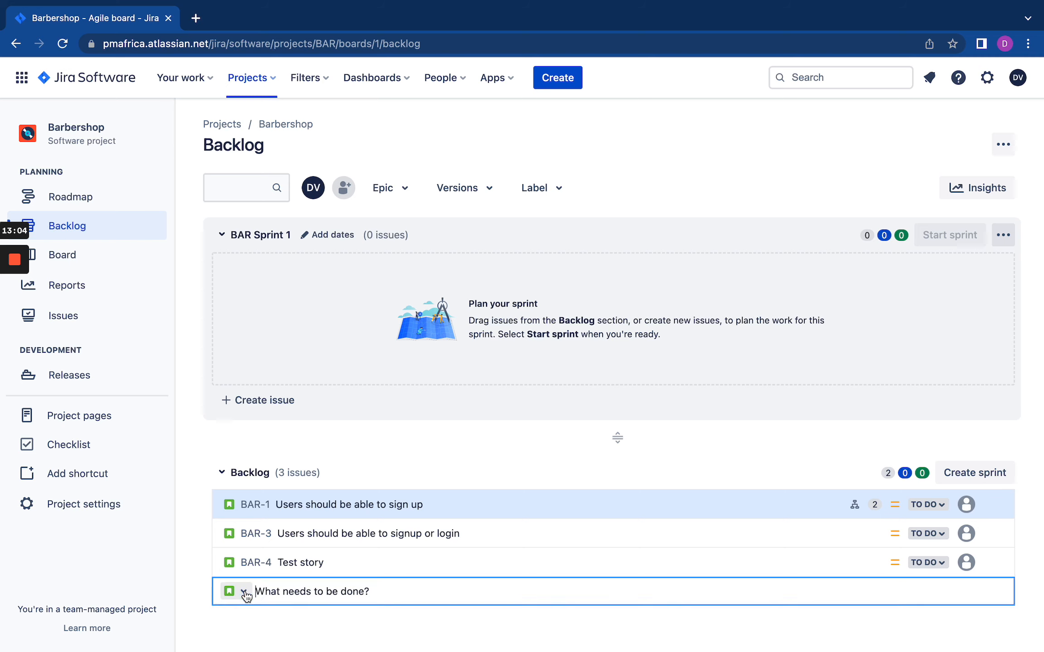
left_click(244, 593)
left_click(246, 537)
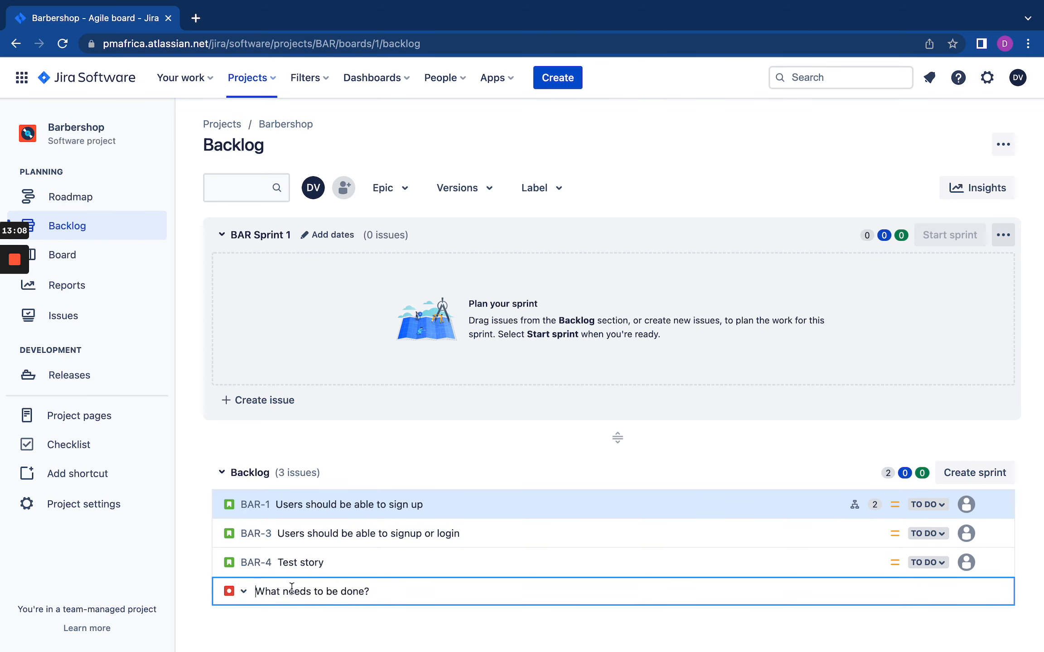
type("US")
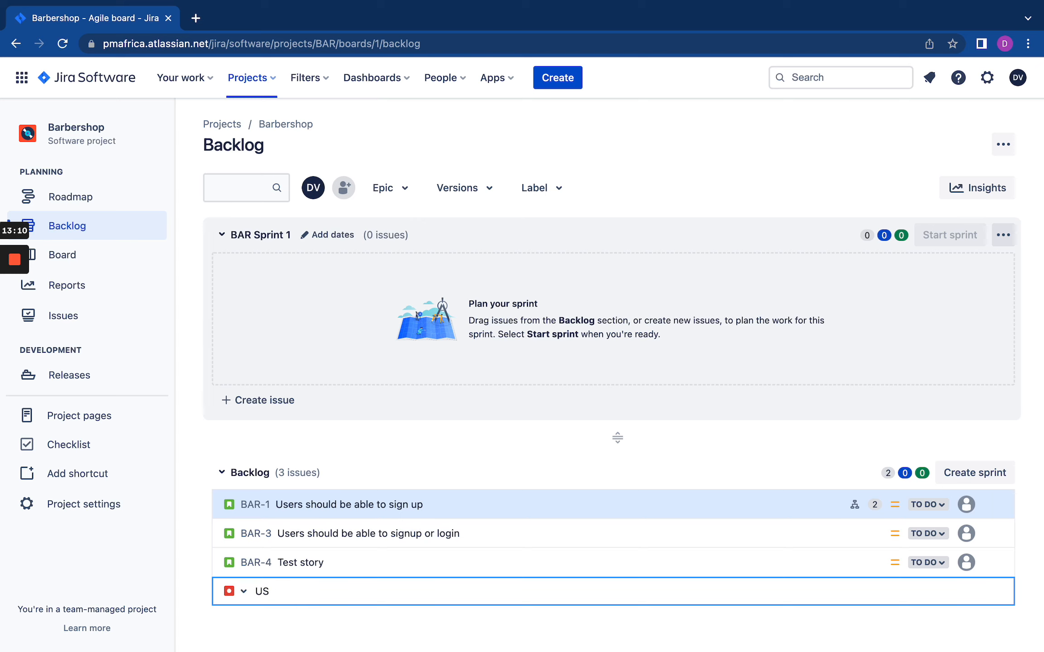
type("er cannot login to the app")
key("Return")
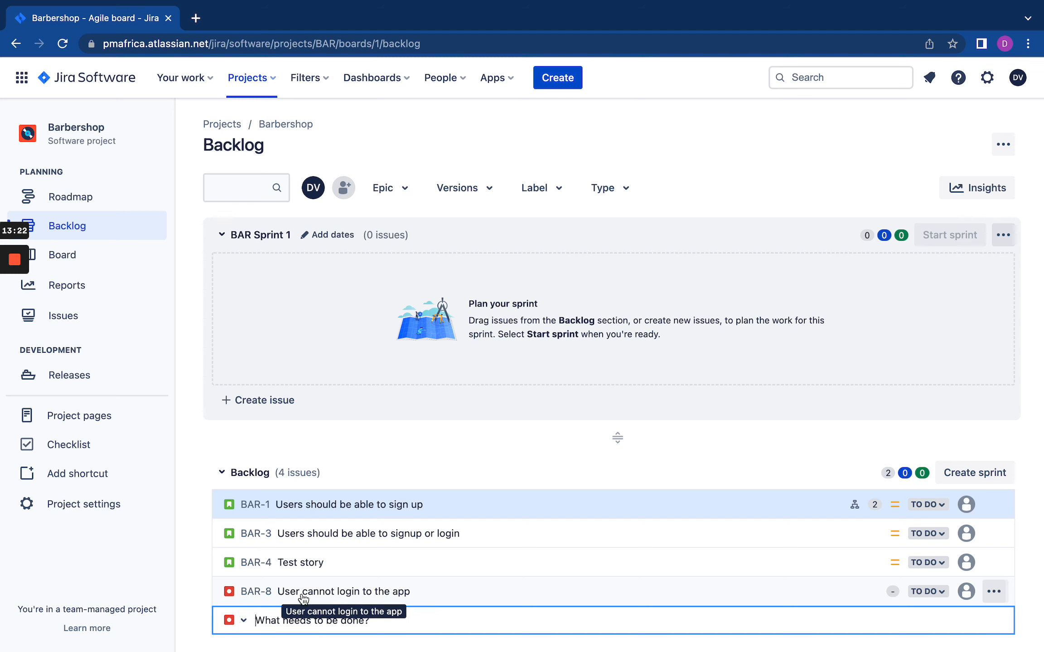
Open the "User cannot login to the app" bug and examine the template in its description.
left_click(358, 597)
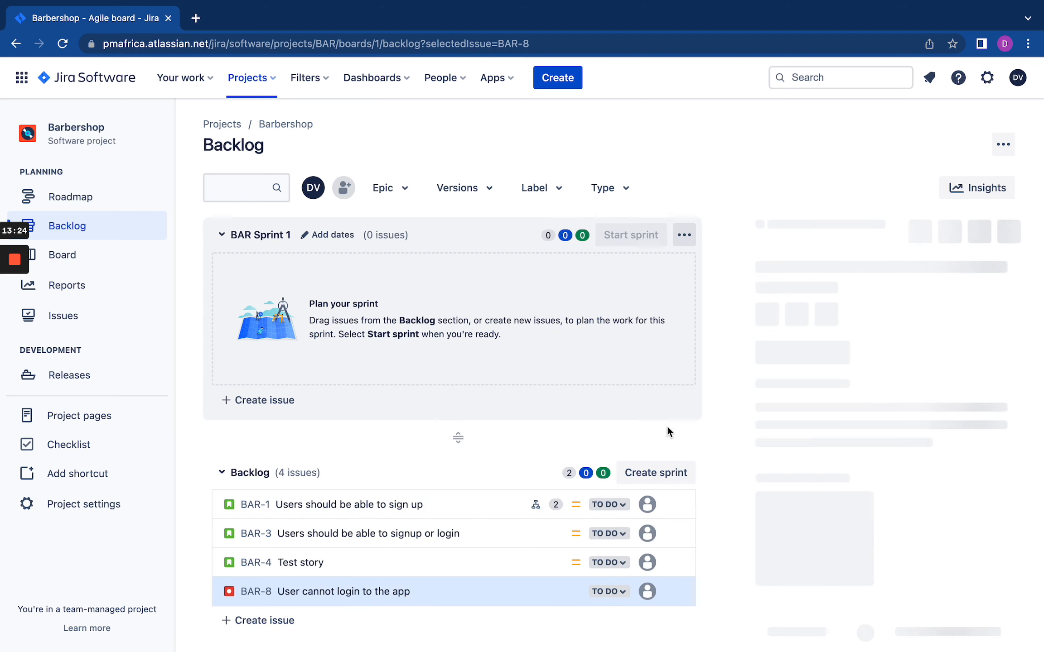
scroll(802, 430, "down", 2)
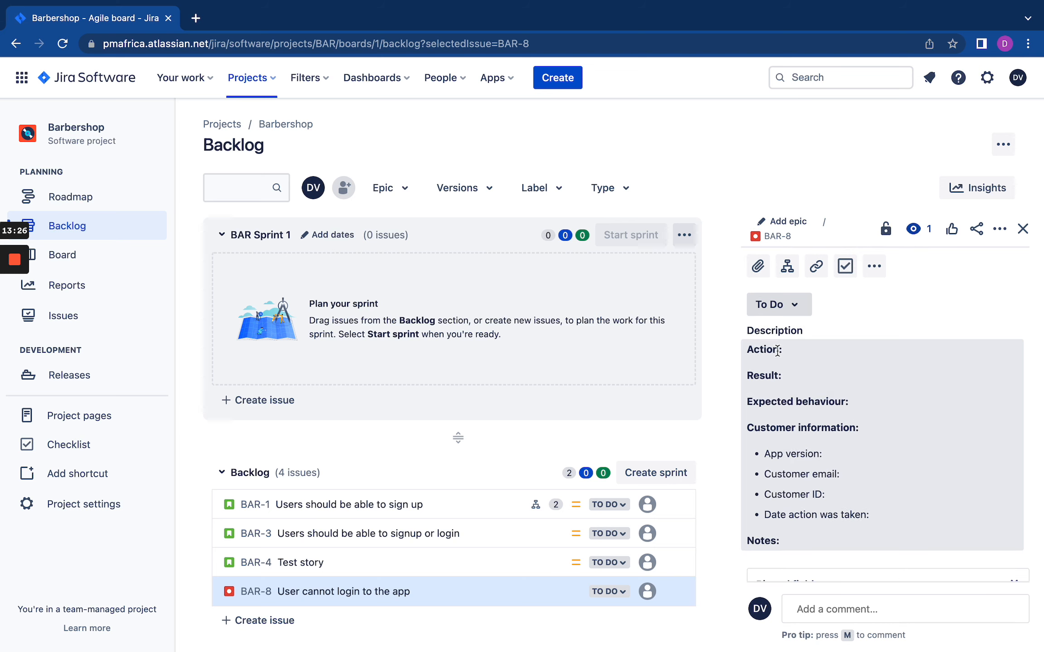
scroll(787, 397, "down", 2)
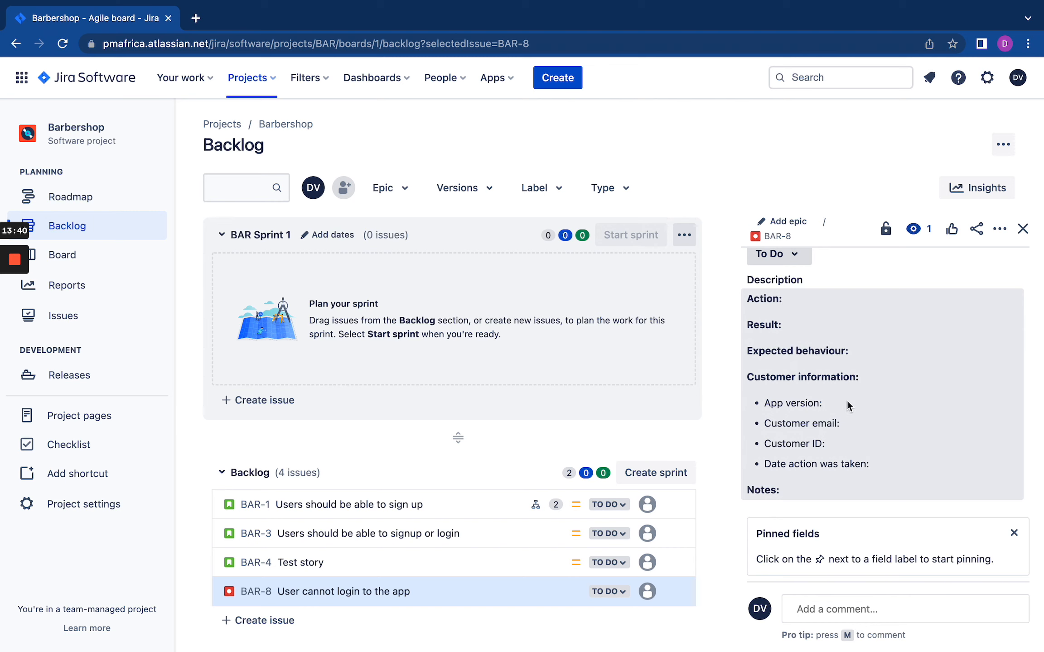
Under the bug's Action heading, write "The user opened the app and navigated to the login screen and entered their email and password and clicked to login.".
left_click(804, 307)
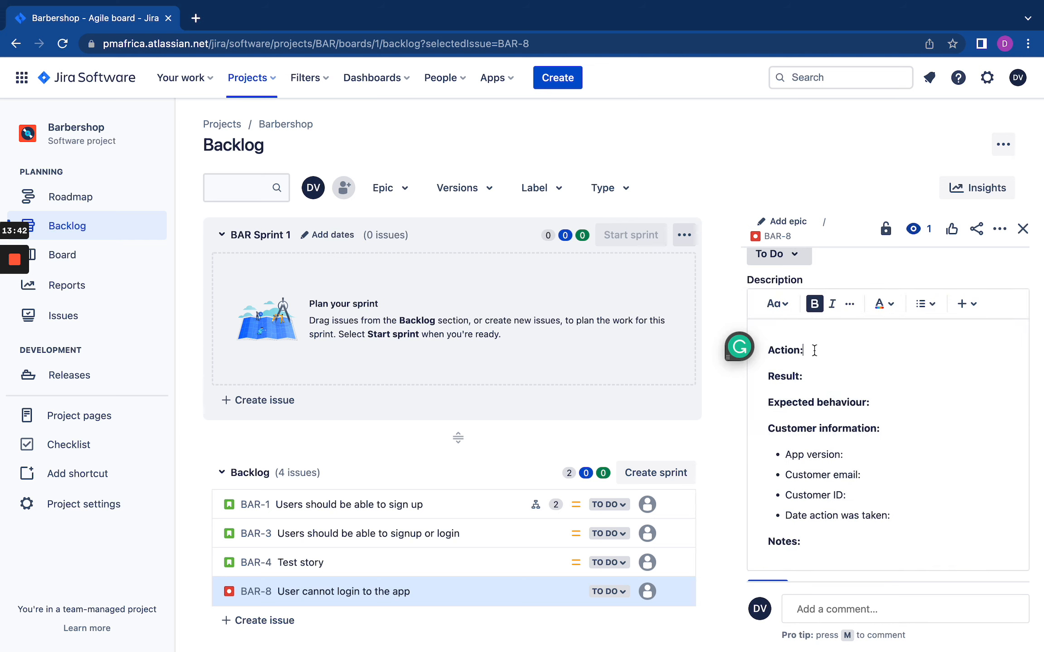
key("Return")
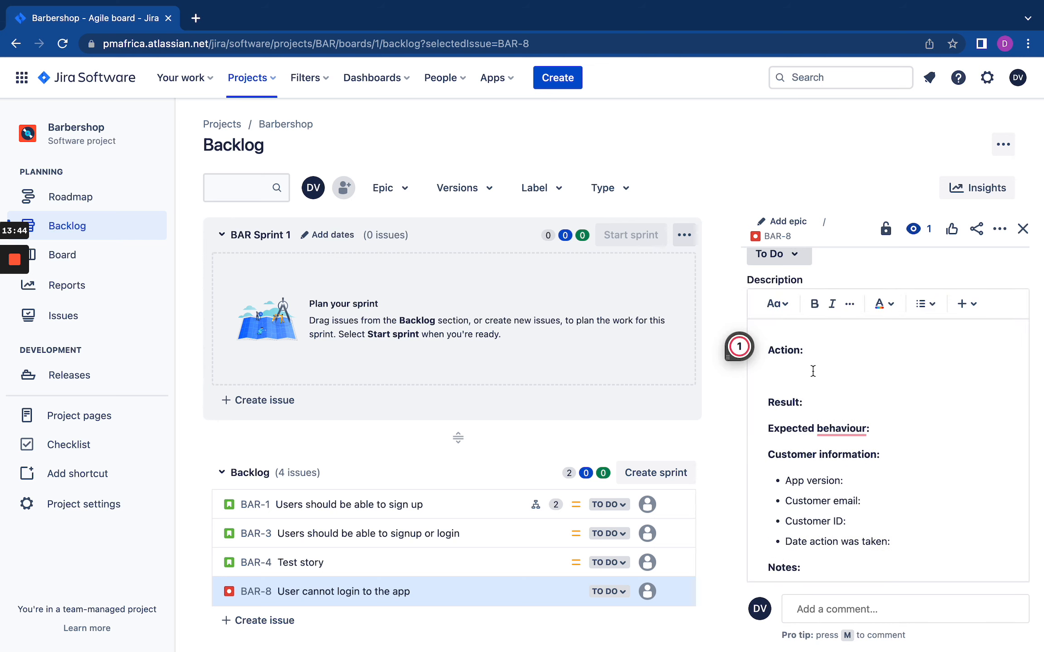
type("The user opened te")
key("BackSpace")
type("he app and")
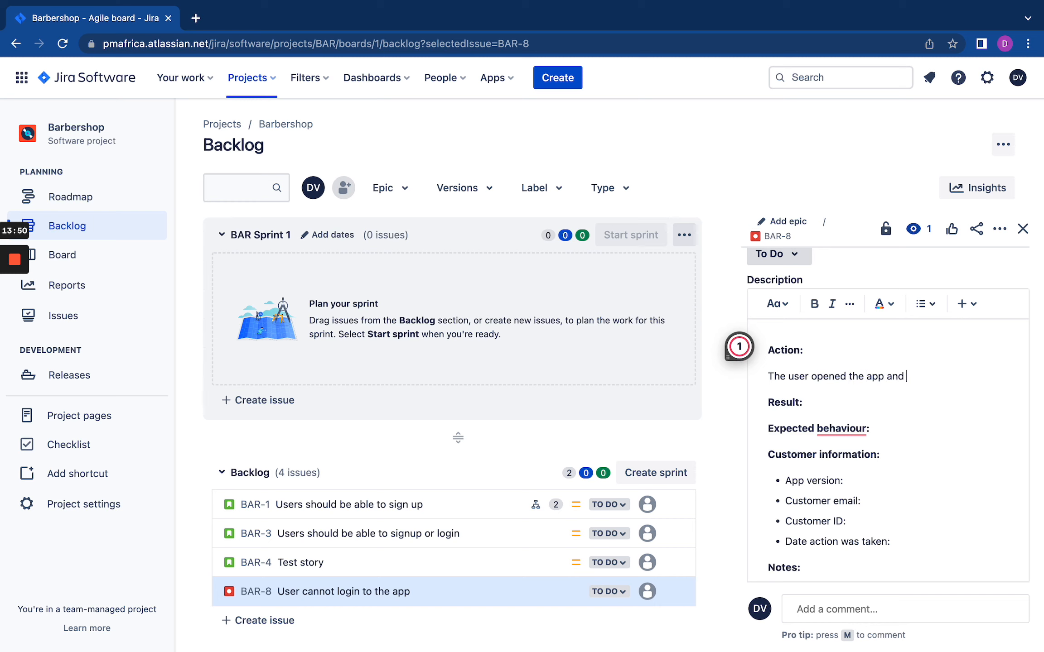
type(" navigated to the login sc")
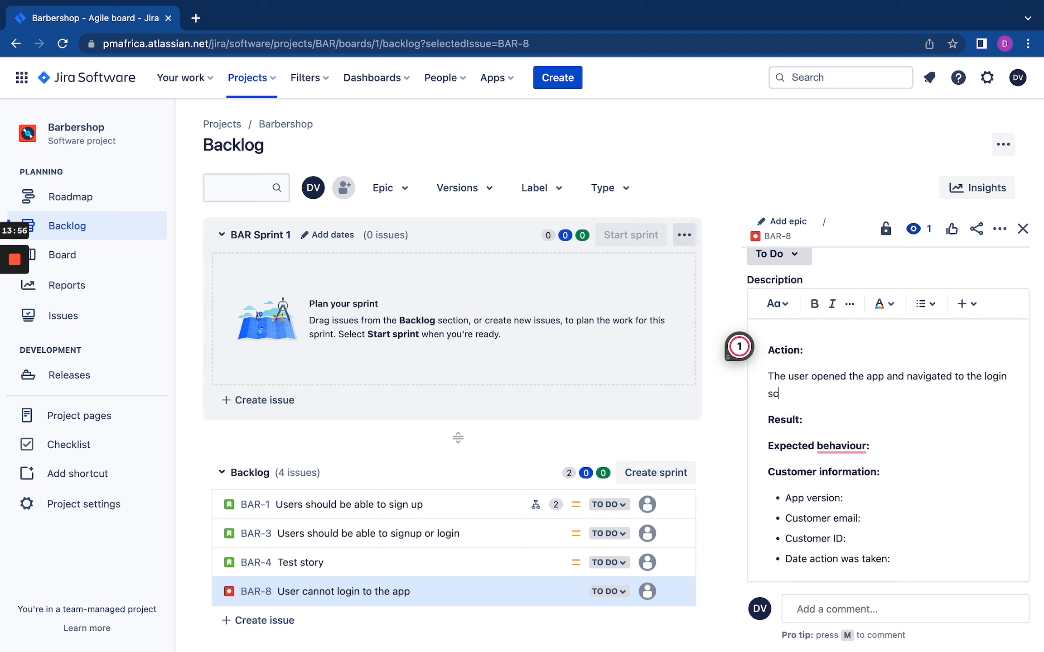
type("reen and entered their emai")
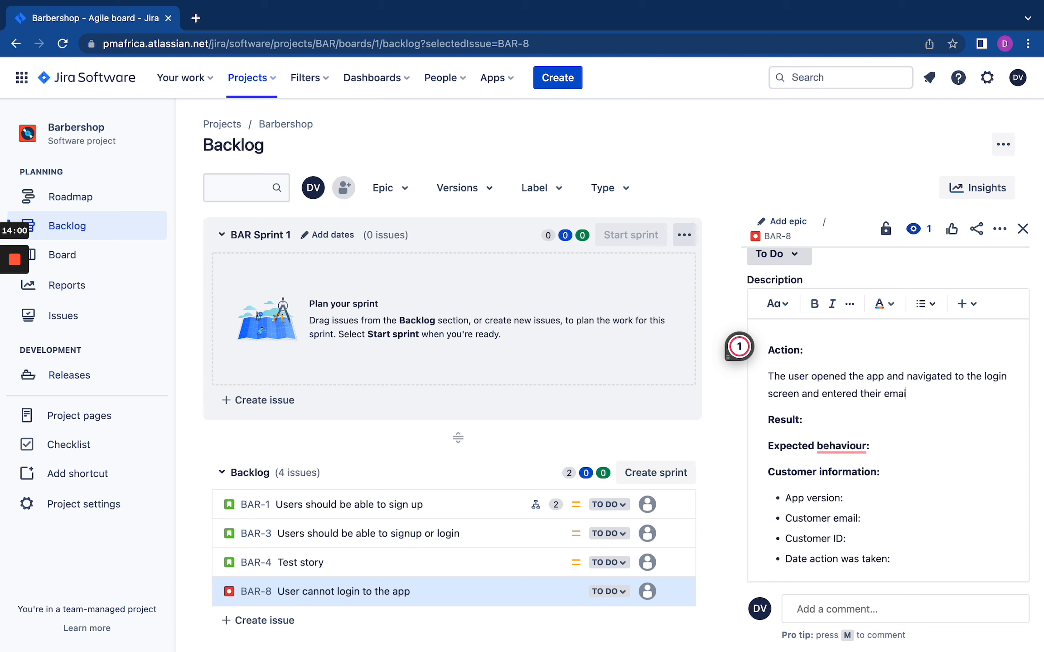
type("l and passowrword and")
key("BackSpace")
key("BackSpace")
key("BackSpace")
type(".")
key("BackSpace")
type("and clicked to ")
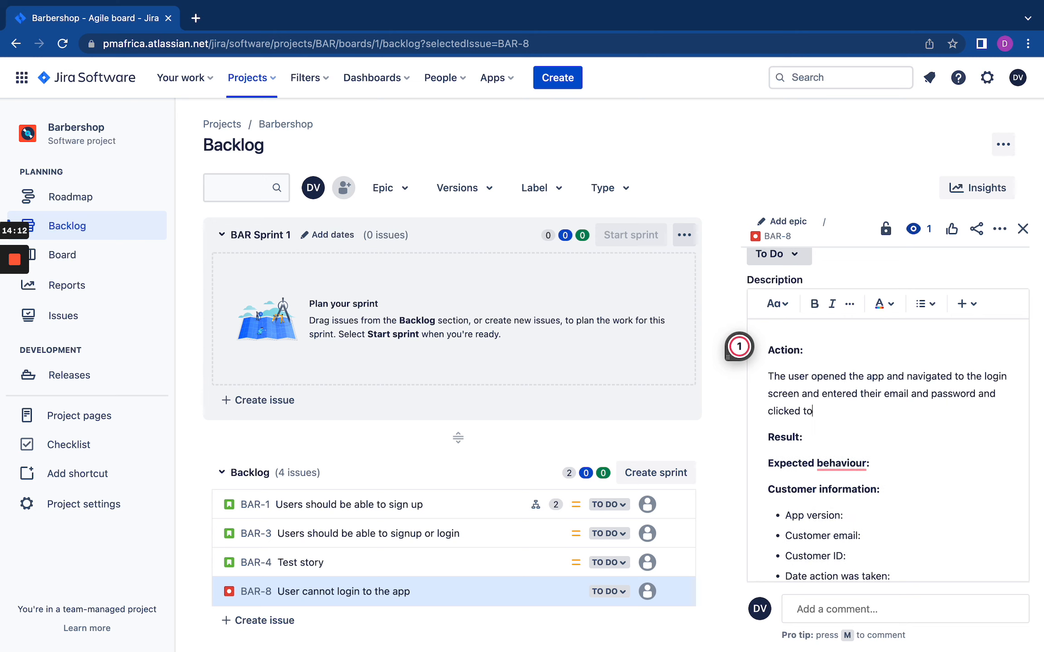
type("login.")
Under the Result heading of the bug description, write "The user saw an error saying “operation timeout”".
left_click(803, 437)
key("Return")
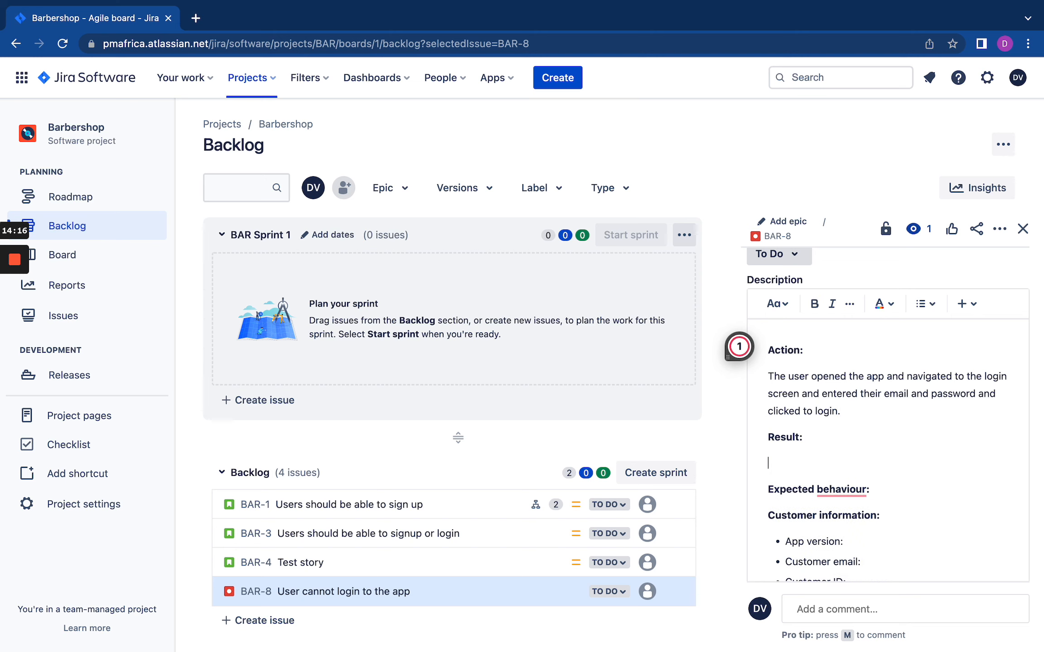
type("The user saw an error saying")
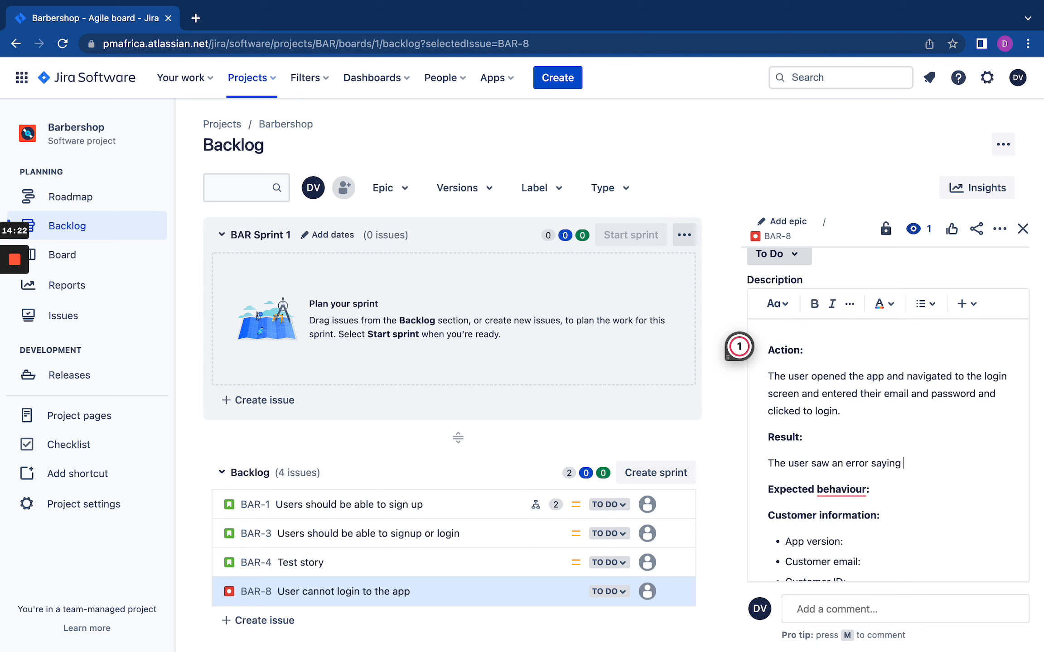
type(" \"op")
type("ation timeout")
type("”")
Under the Expected behaviour heading, write "The user expected to be logged in considering their info was correct".
left_click(886, 490)
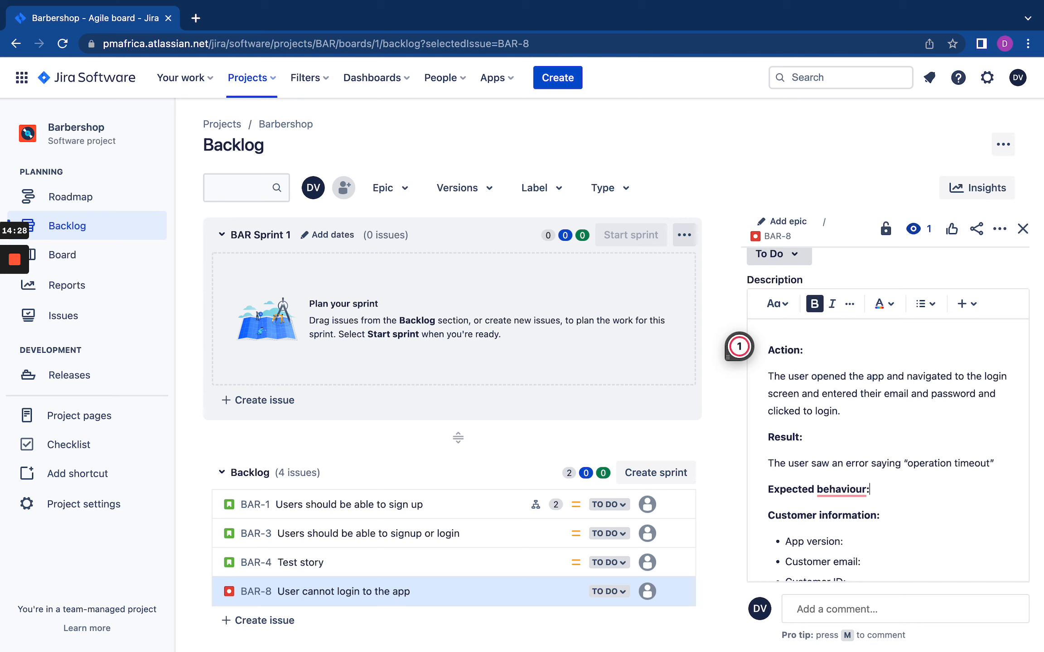
key("Return")
type("The user ")
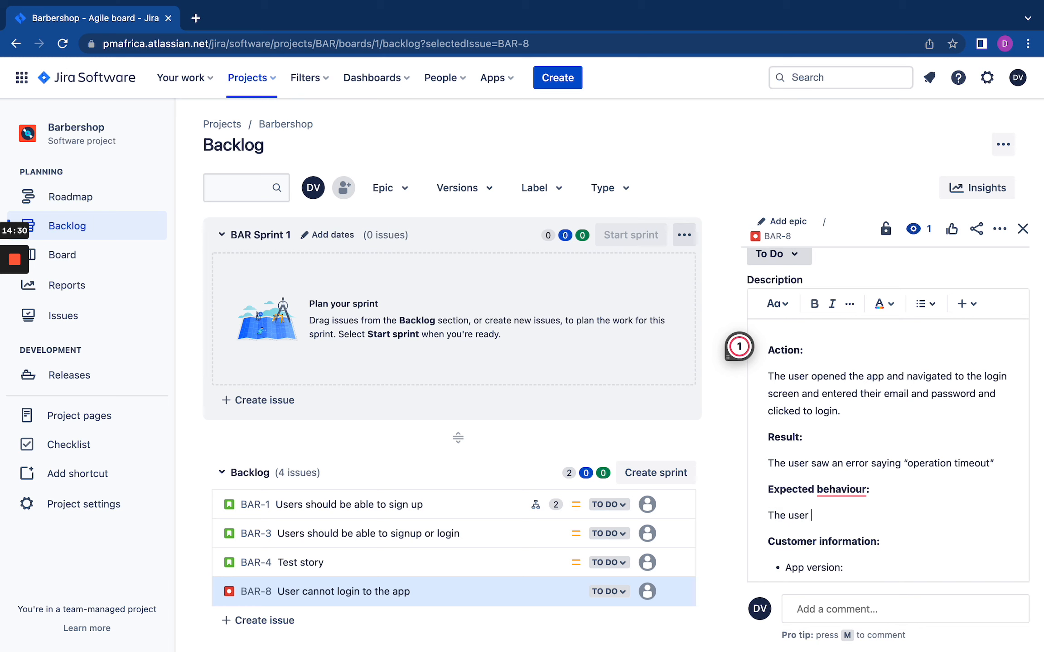
type("expected to be logged in c")
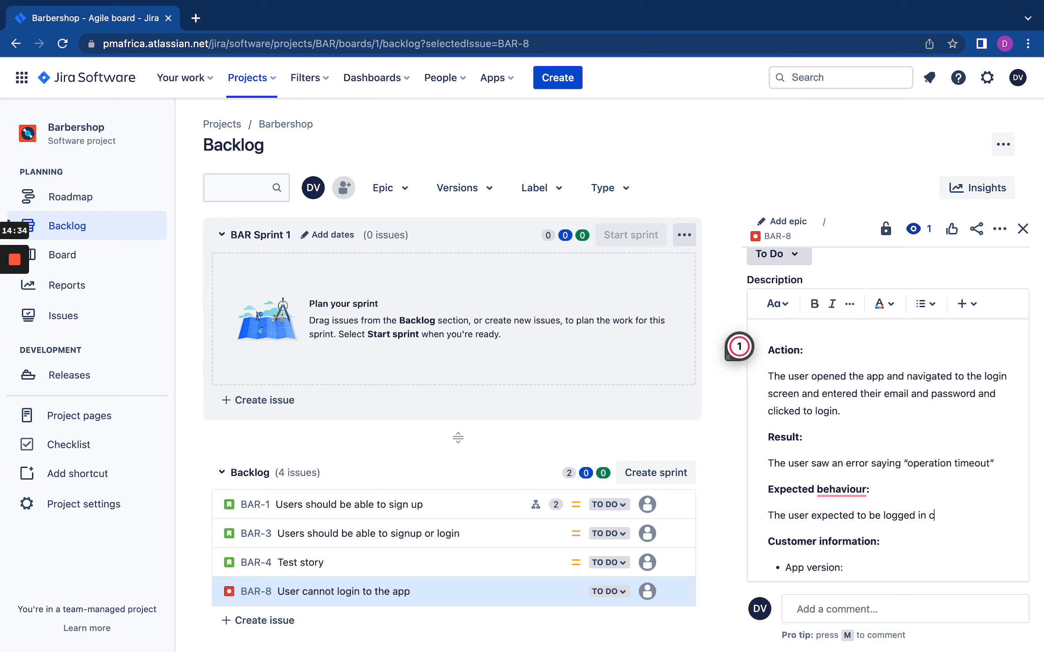
type("onsidering t")
type("ha")
type("ir info e")
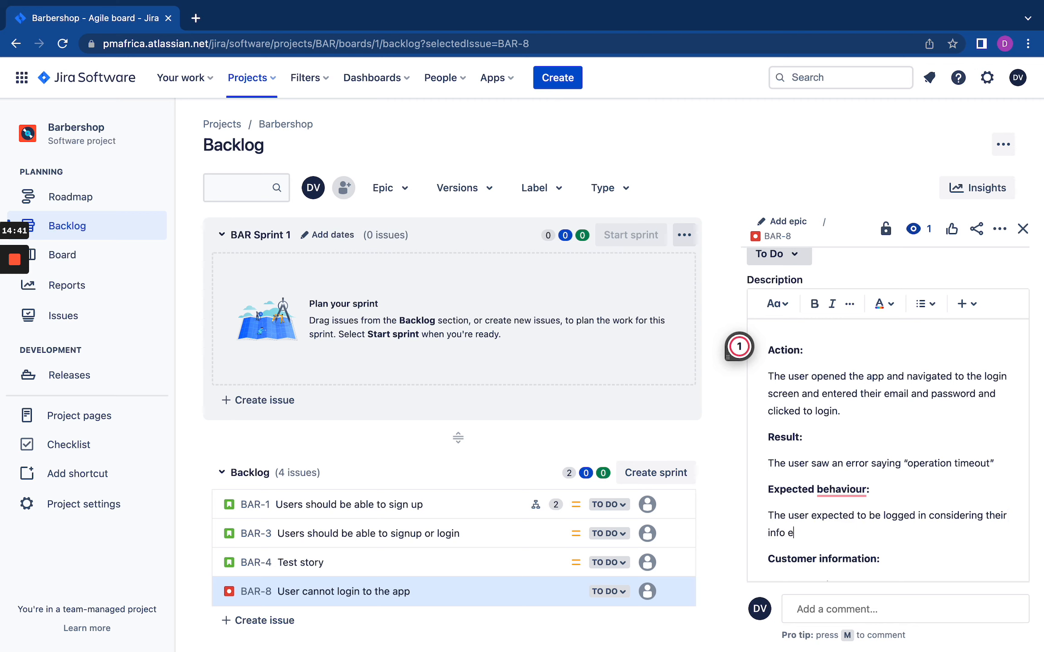
key("BackSpace")
type("was correct")
Enter v1.6 as the App version in the customer information, save the bug description and read it over.
scroll(863, 503, "down", 3)
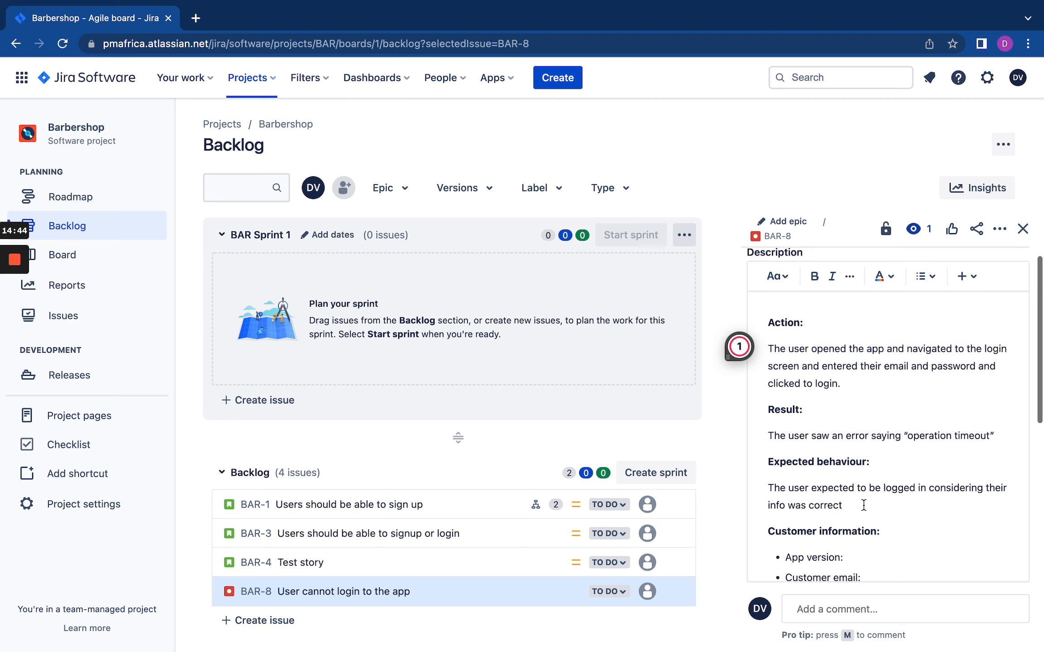
left_click(852, 475)
type("v1.6")
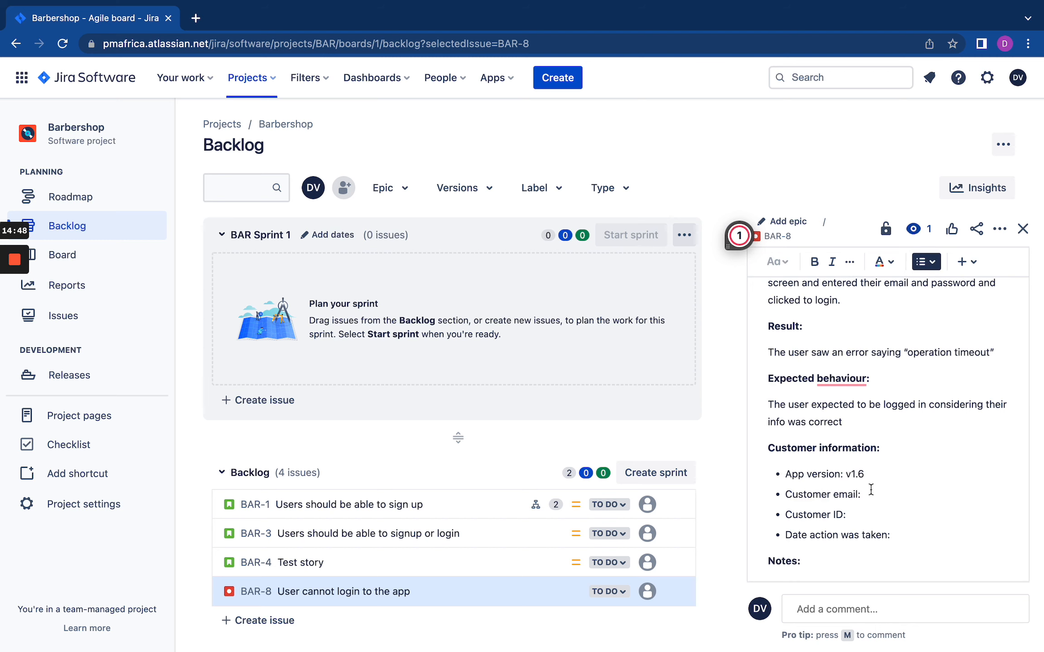
scroll(842, 517, "down", 3)
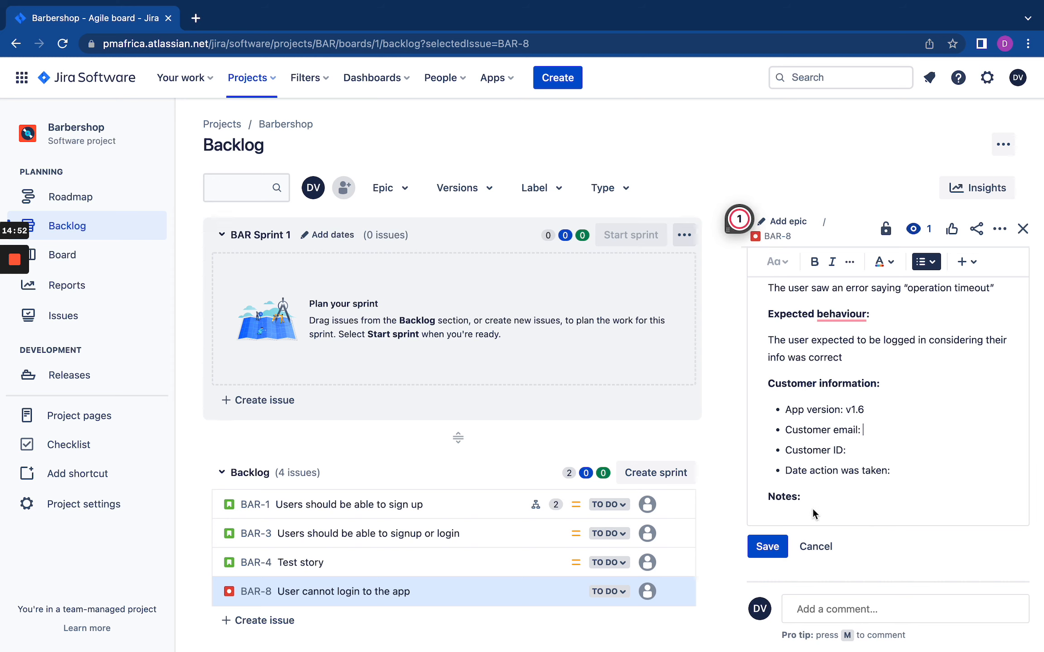
left_click(766, 547)
scroll(849, 460, "up", 5)
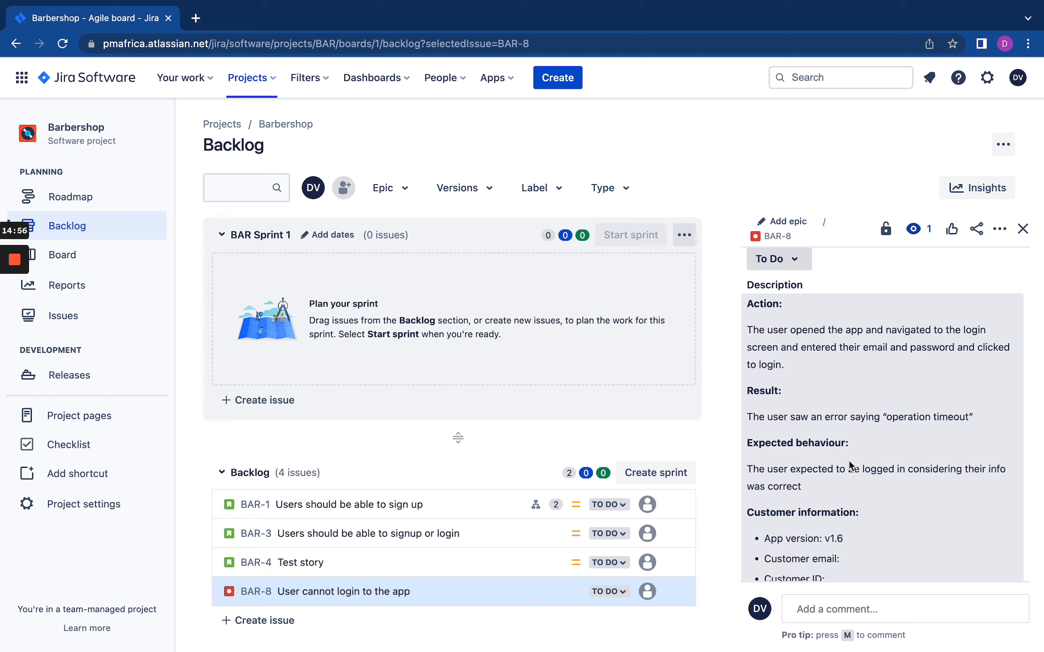
scroll(849, 459, "down", 2)
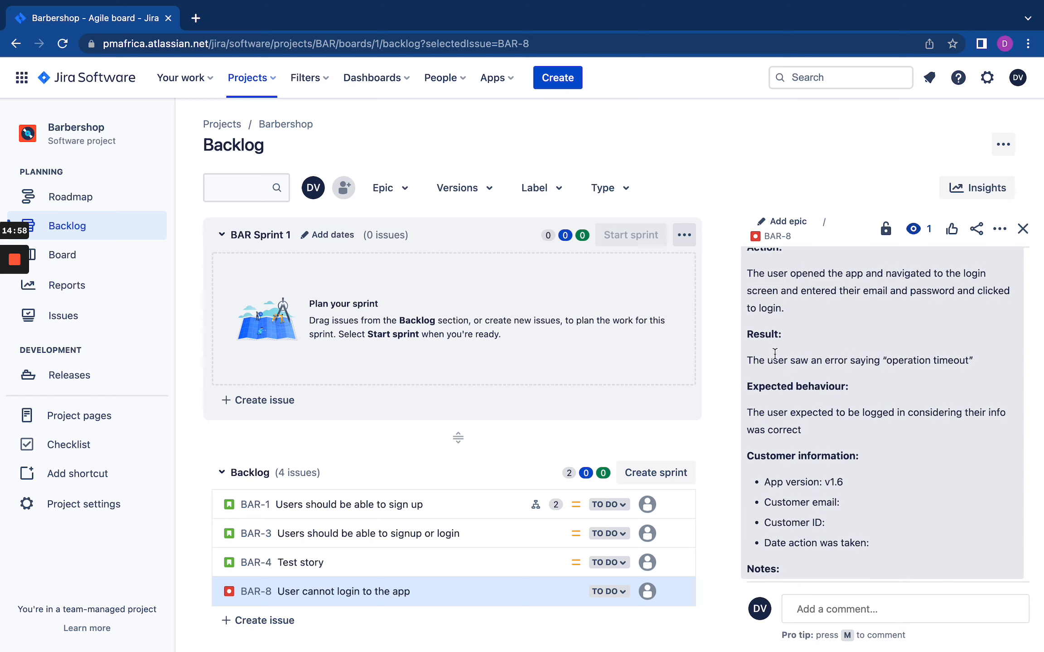
scroll(831, 418, "down", 1)
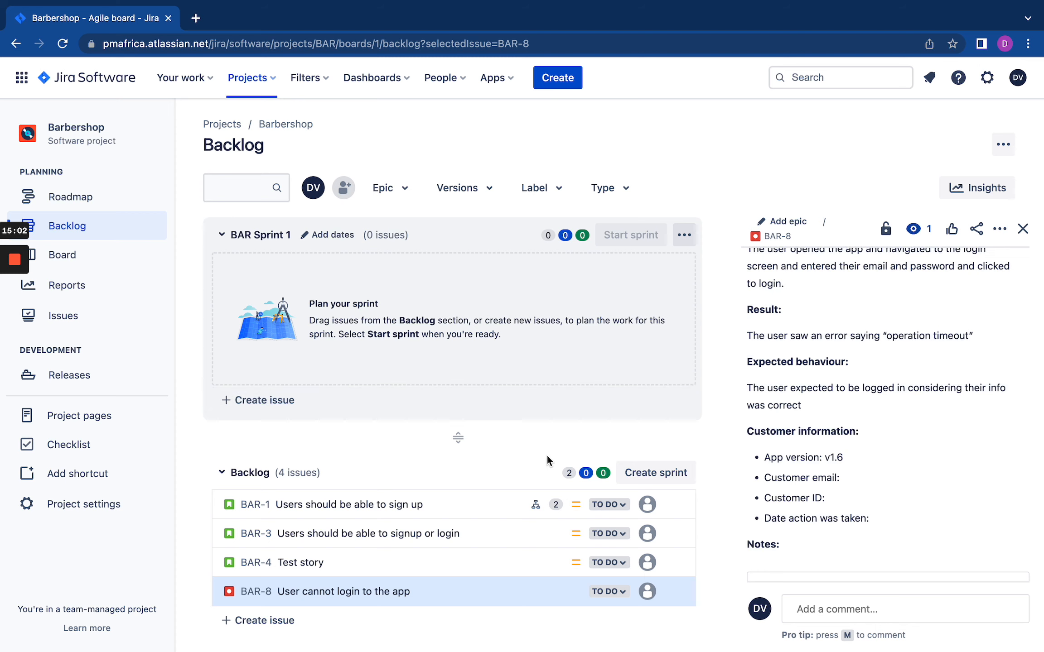
Add the new label "login" to the bug in its details.
scroll(831, 472, "down", 6)
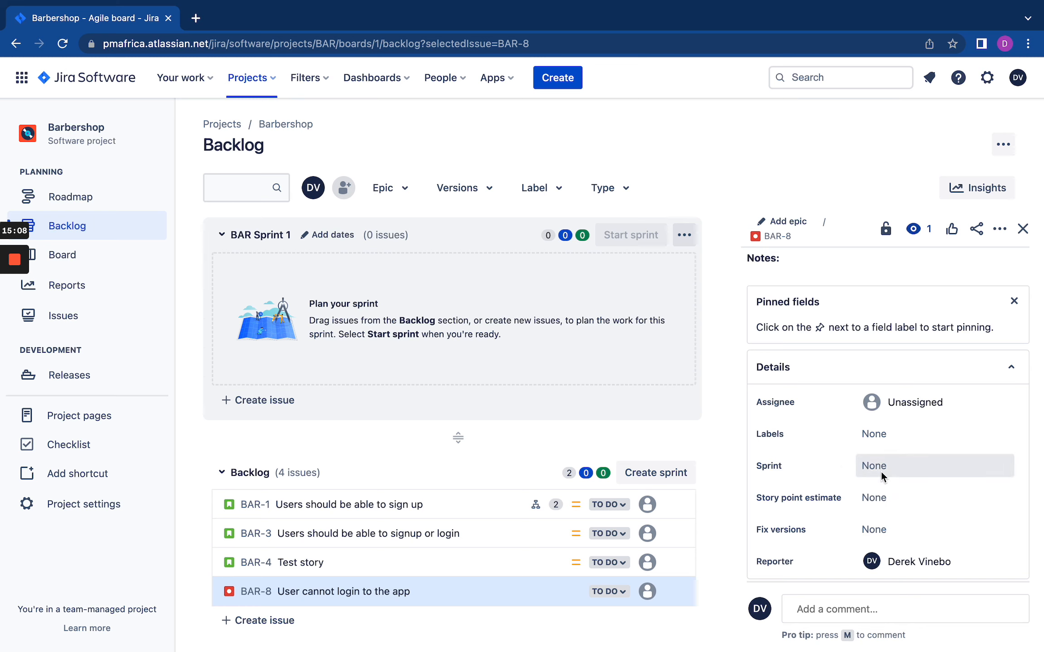
left_click(876, 433)
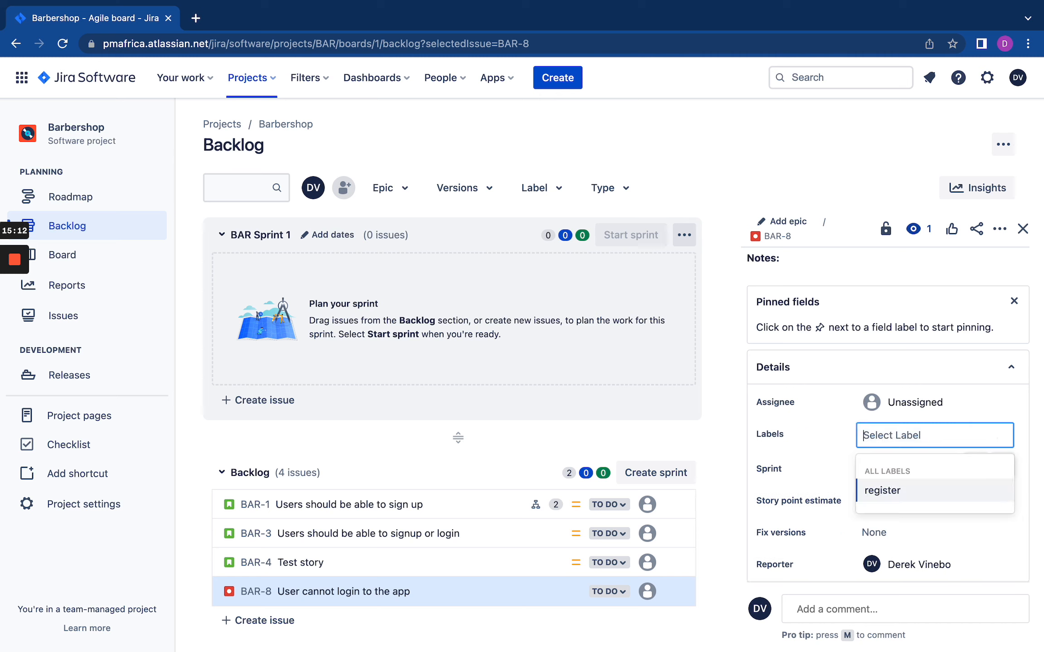
type("login")
key("Return")
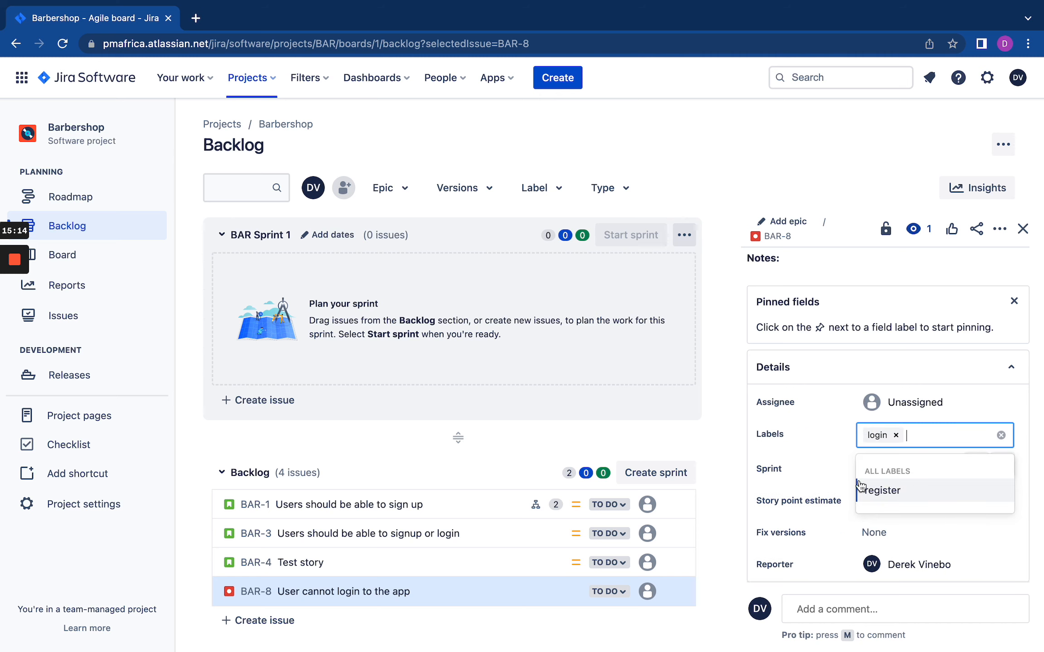
left_click(841, 441)
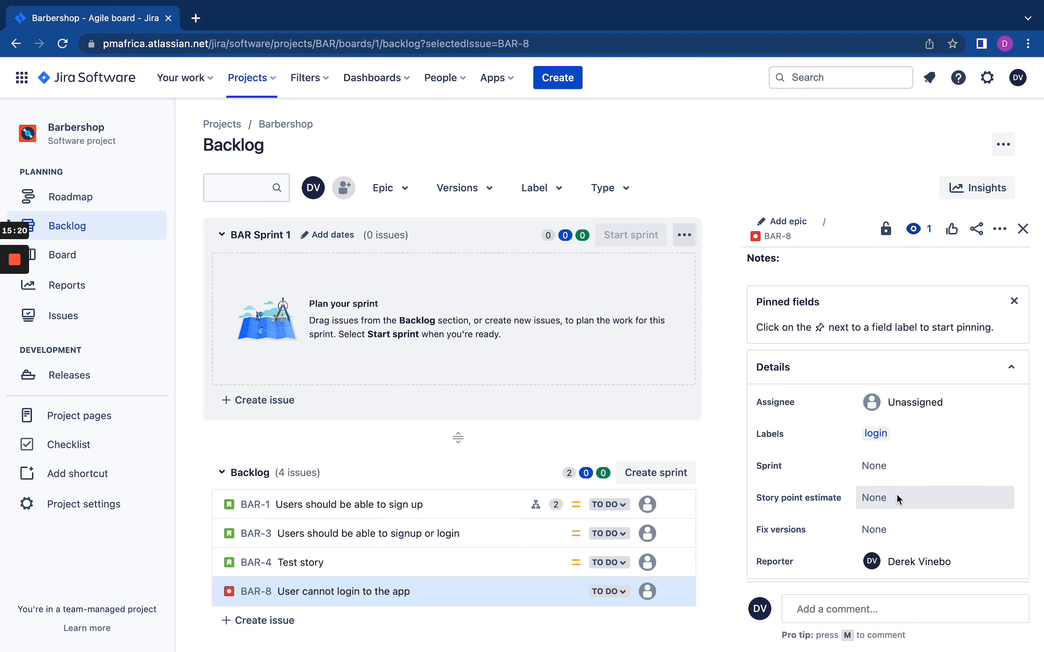
Look through the fix versions available for the bug without assigning one.
scroll(896, 494, "down", 3)
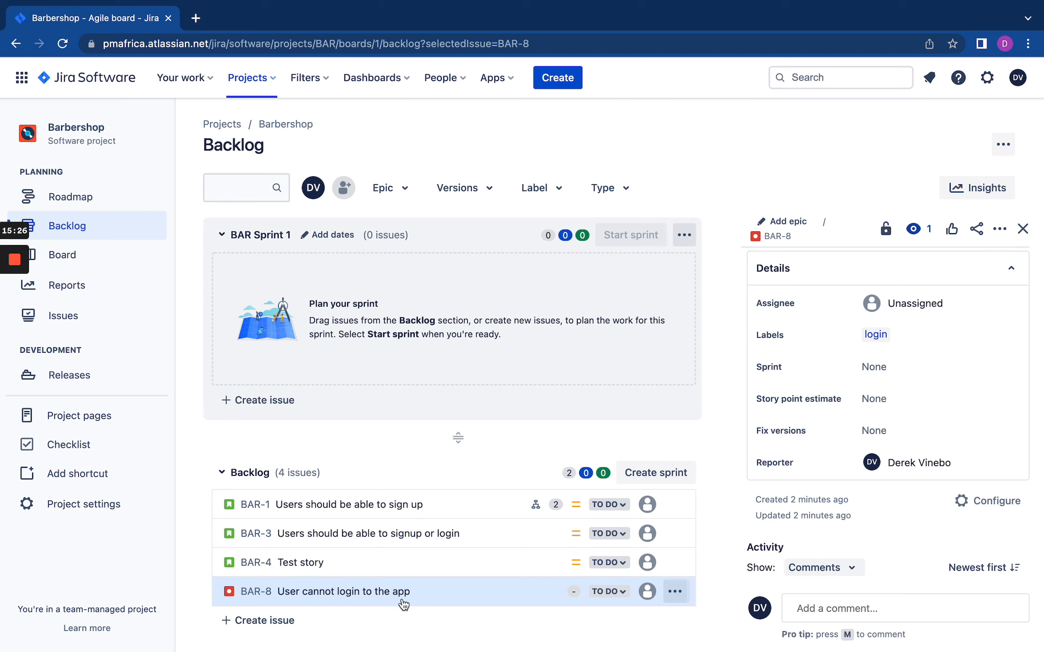
left_click(887, 428)
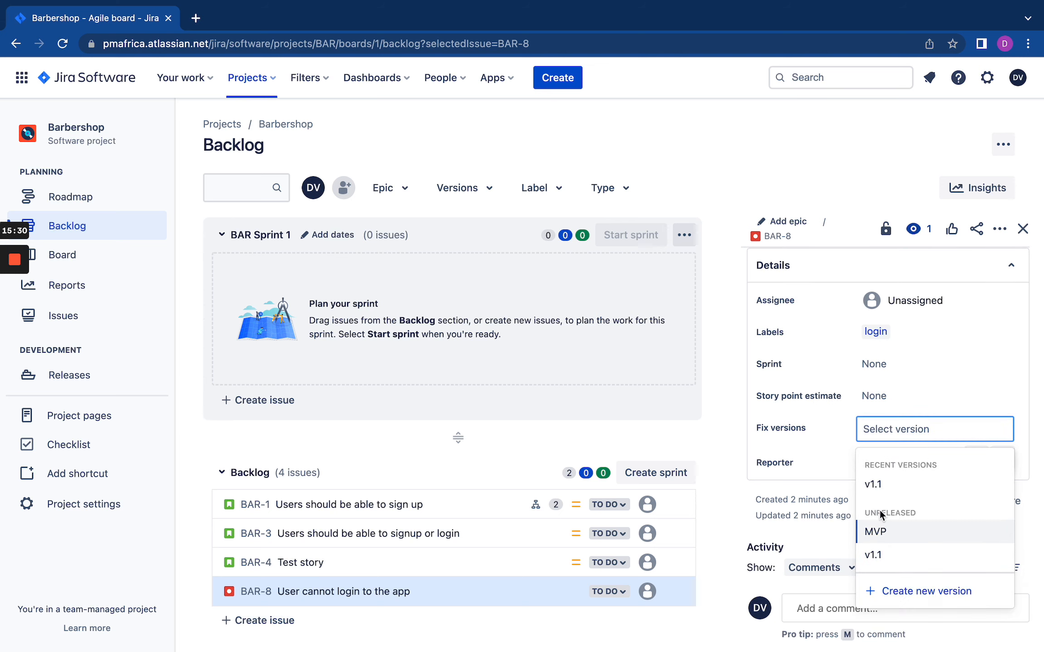
left_click(848, 434)
Check the options of the backlog's Versions and Label filters, and close the bug's detail view.
left_click(453, 189)
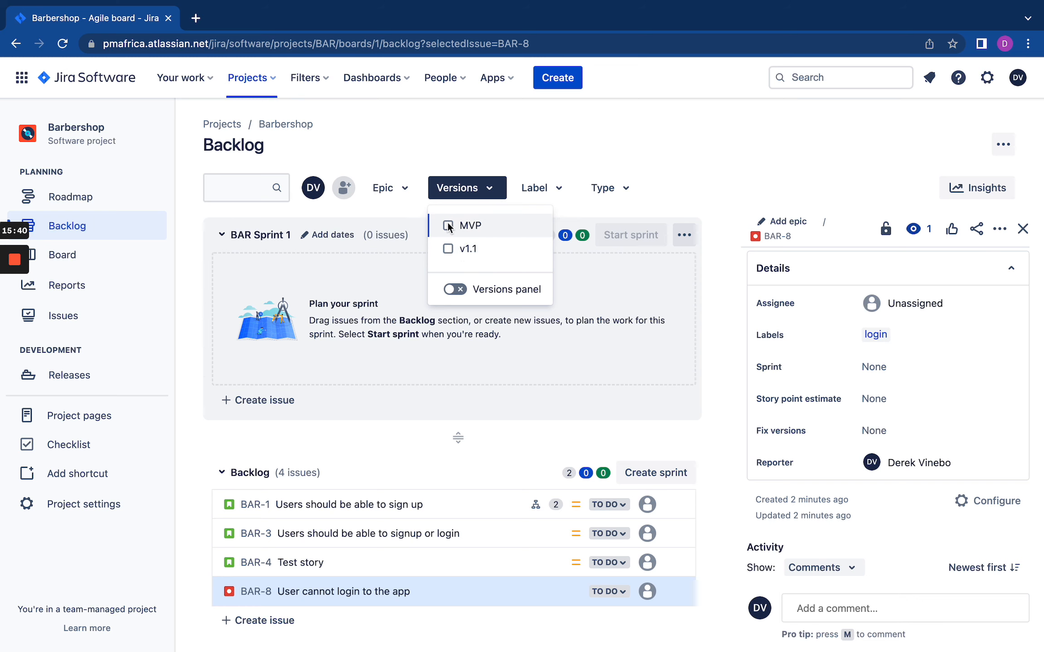
left_click(548, 193)
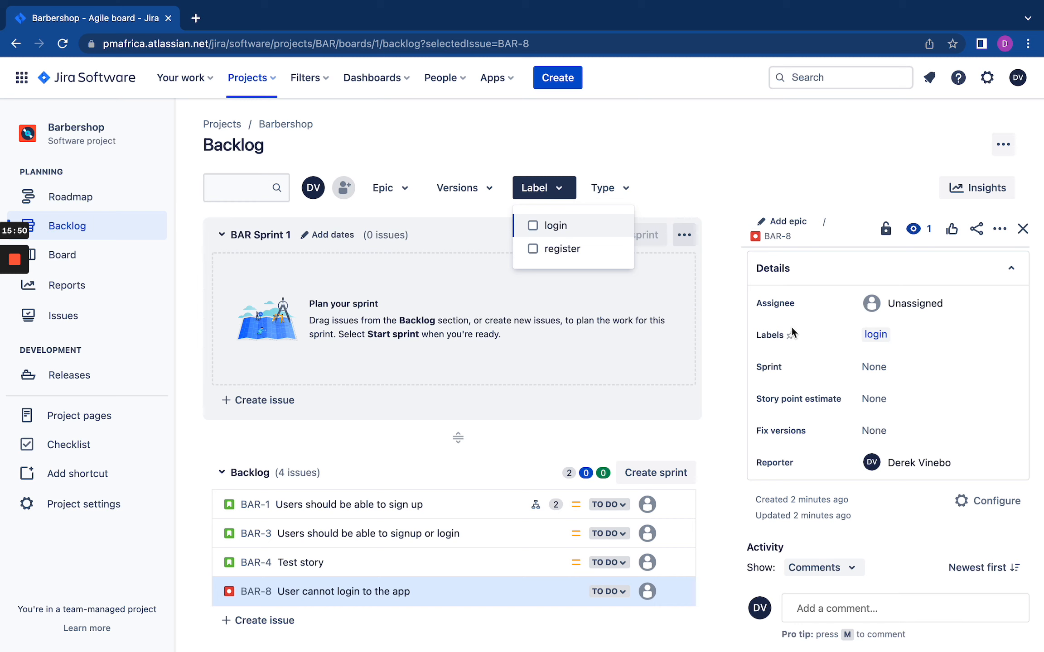
left_click(1023, 229)
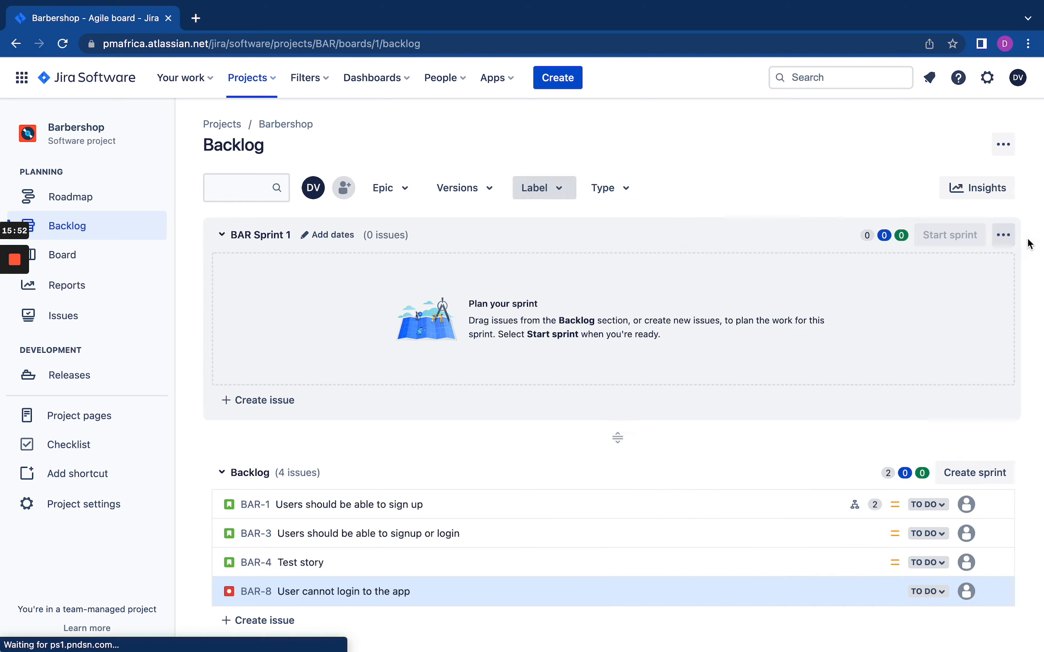
Open the BAR board and examine its workflow columns from To Do through to Done.
left_click(91, 263)
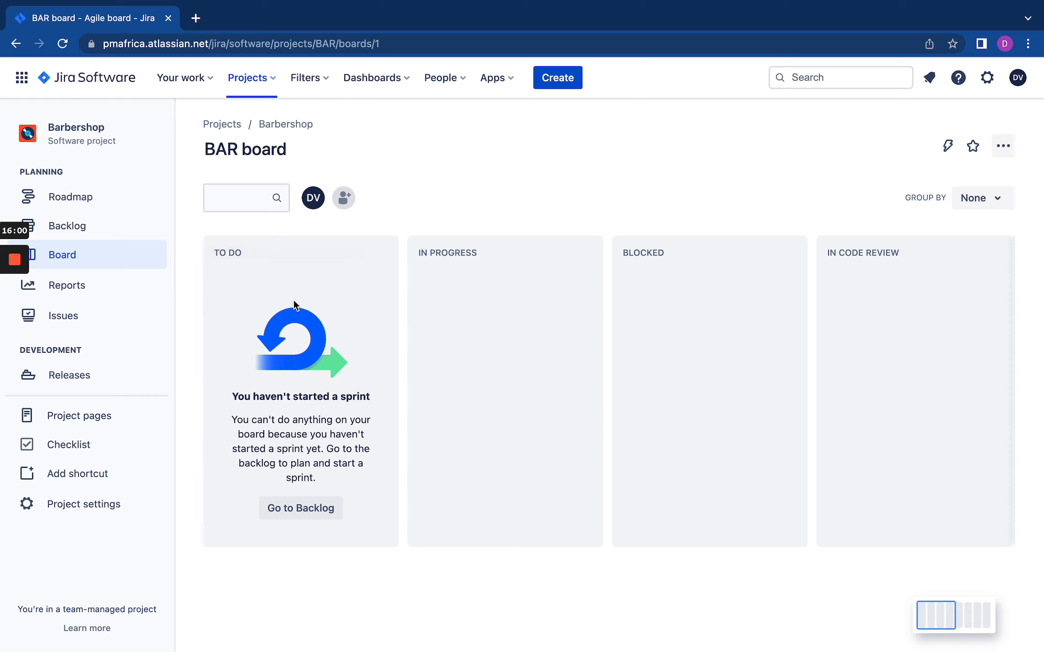
scroll(407, 299, "right", 3)
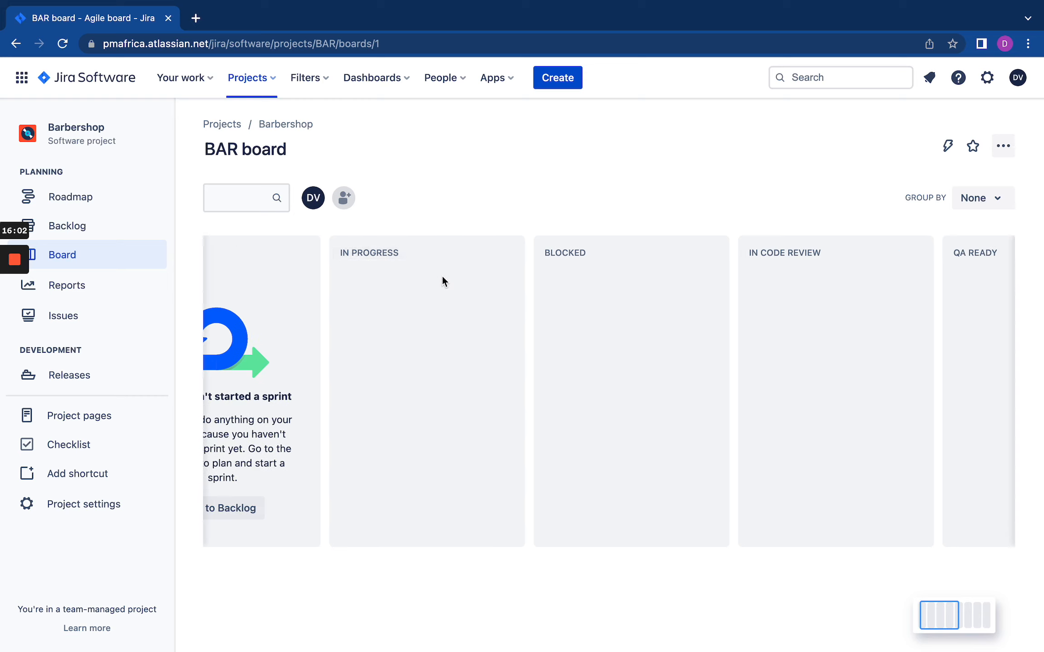
scroll(442, 275, "right", 3)
scroll(493, 261, "right", 4)
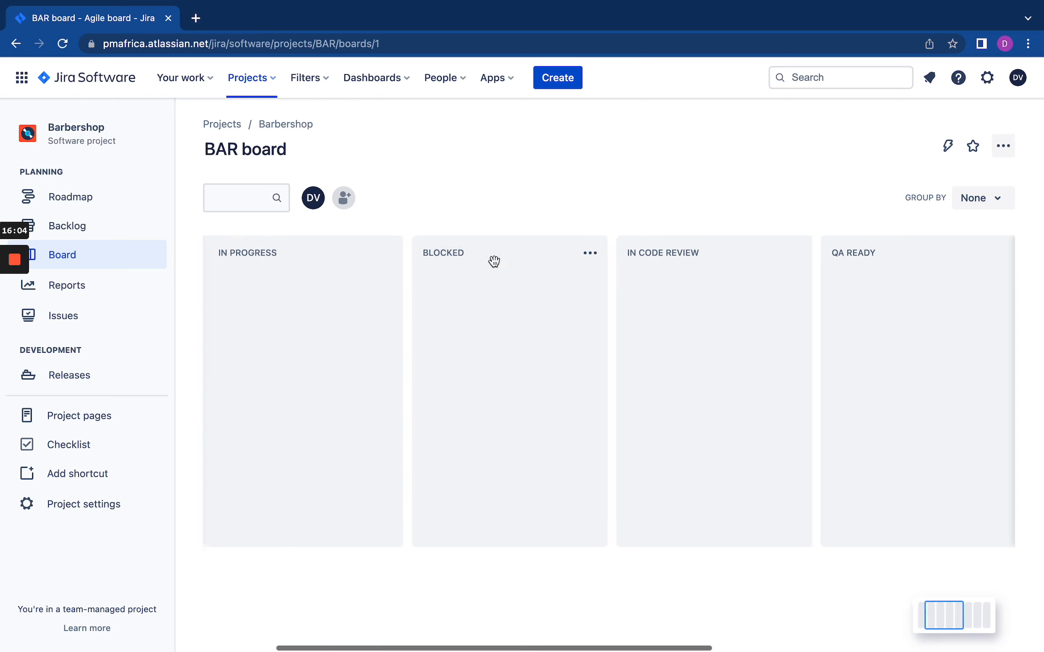
scroll(577, 266, "right", 4)
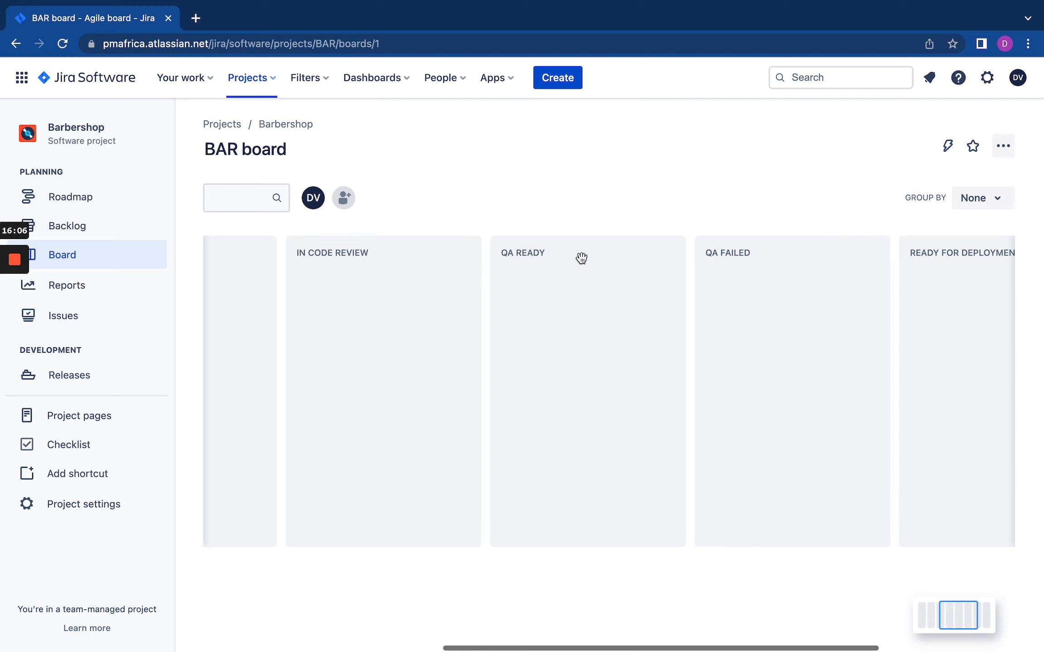
scroll(624, 276, "right", 3)
scroll(662, 265, "right", 4)
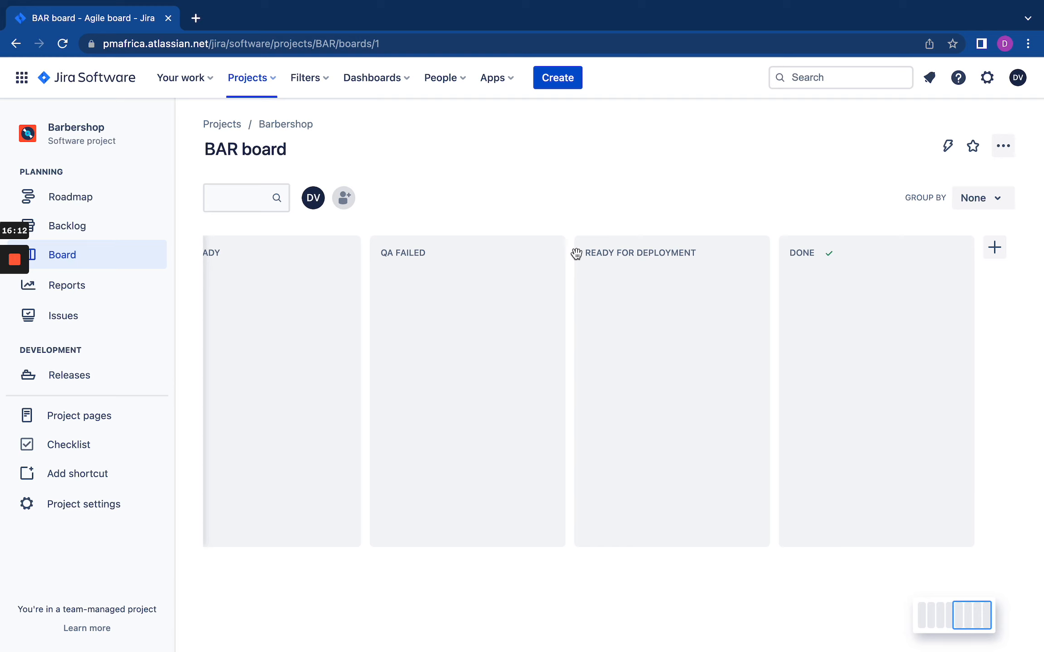
mouse_move(557, 247)
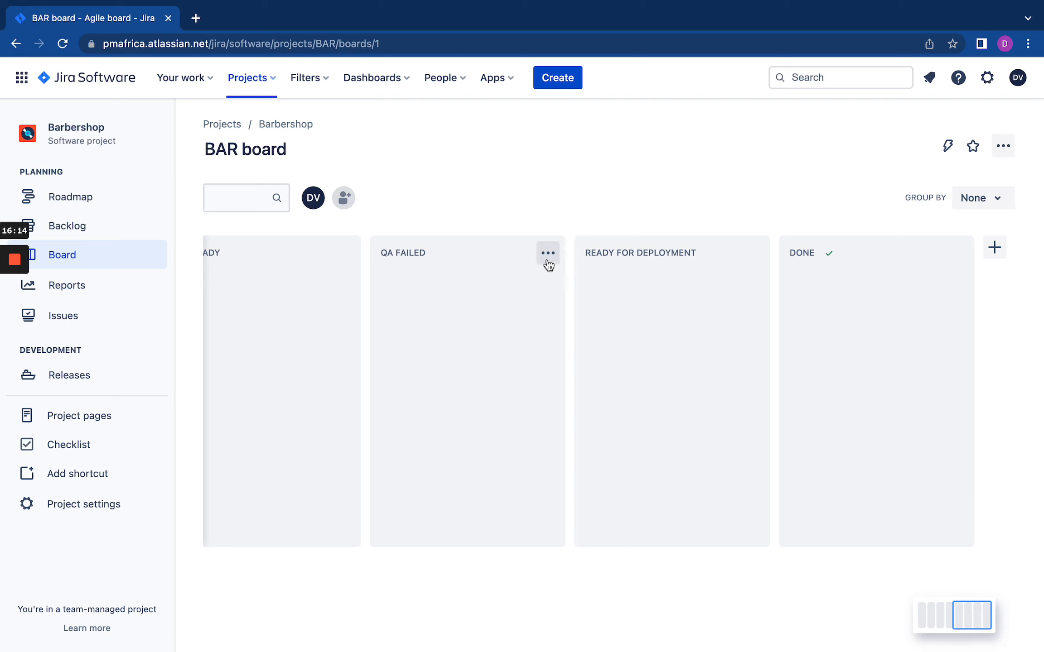